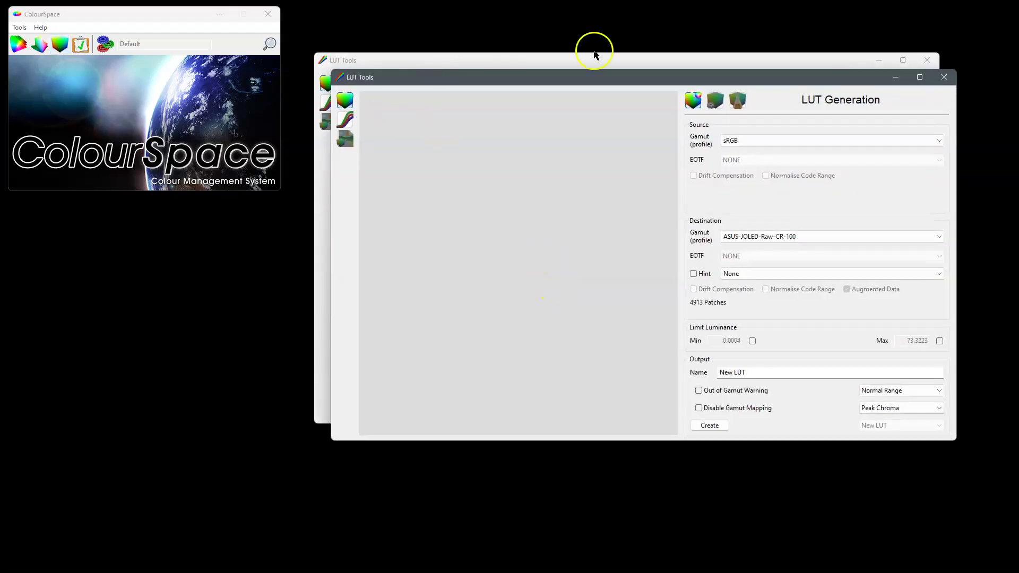
- Close the duplicate LUT Tools window and reposition the remaining one
click(950, 81)
drag(785, 57, 779, 52)
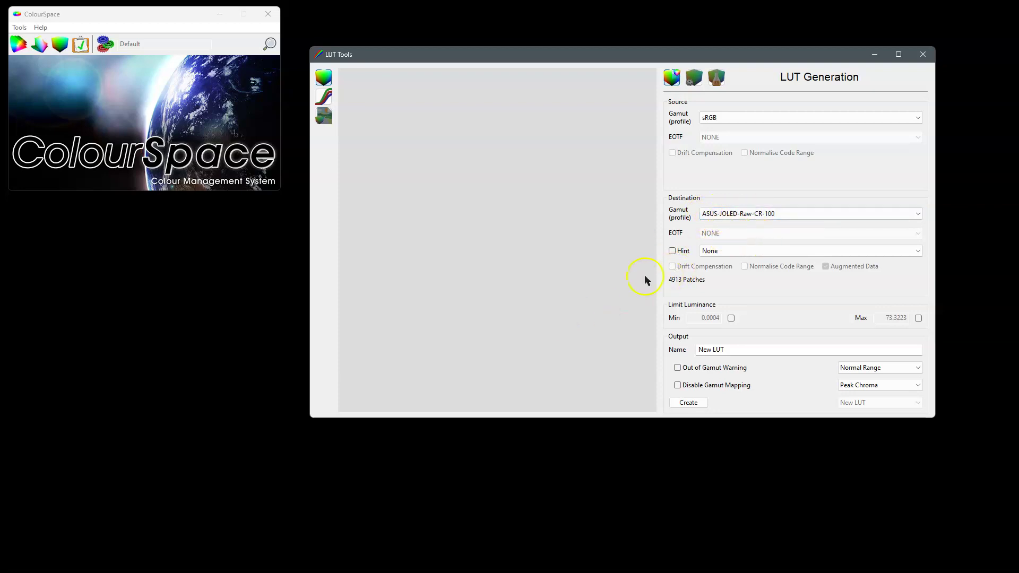
- Open the user profile ASUS-JOLED-Raw-CR-100 from the managed spaces and move its window clear of the desktop's upper edge
click(21, 47)
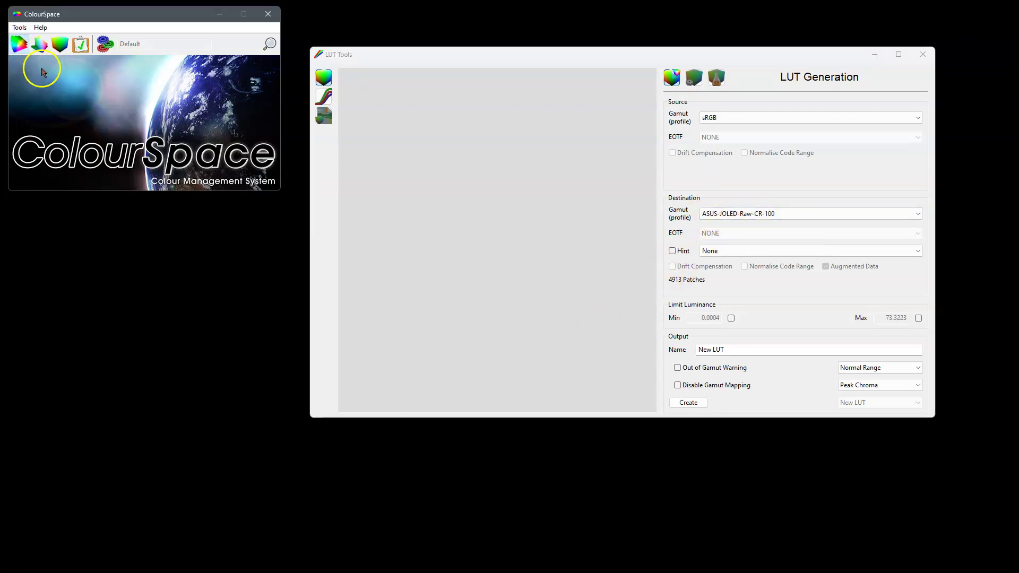
click(73, 154)
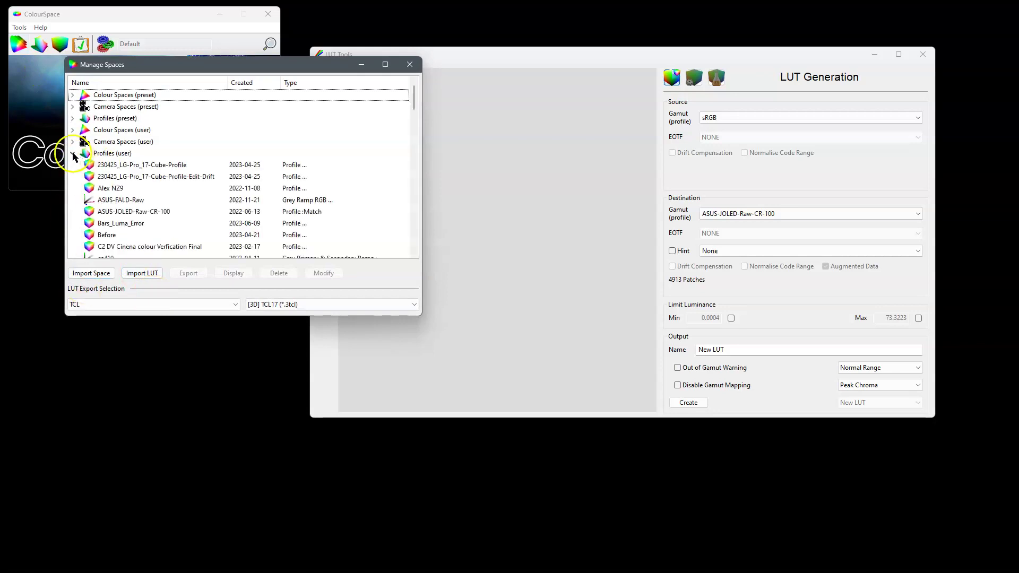
click(129, 212)
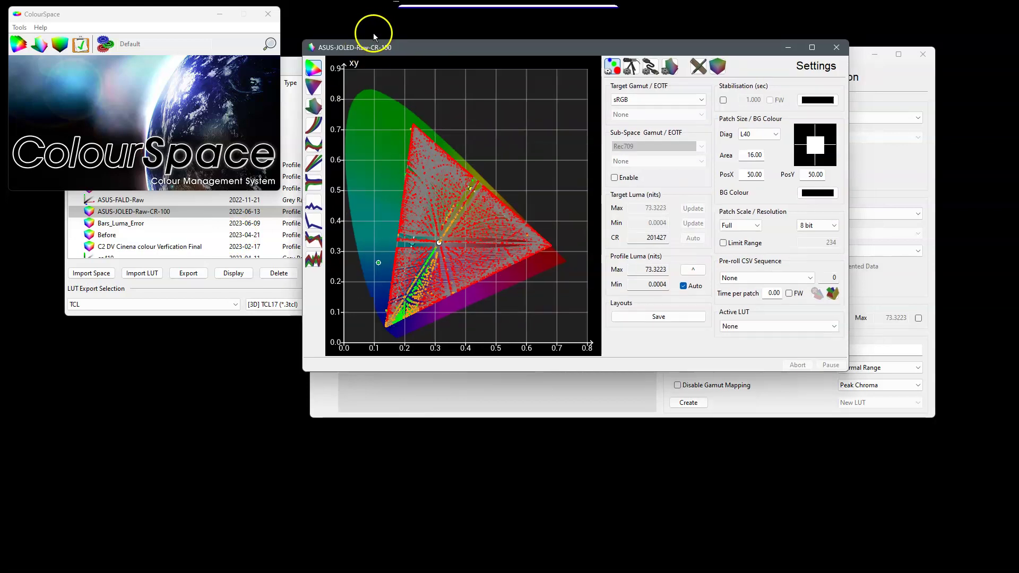
drag(364, 46, 199, 99)
- Examine the profile's EOTF graph close up, comparing the red, green and blue curves near black
drag(261, 315, 346, 209)
click(150, 178)
drag(326, 270, 360, 212)
double_click(307, 275)
scroll(327, 226, up, 6)
drag(288, 314, 342, 227)
scroll(310, 262, up, 7)
drag(249, 302, 328, 228)
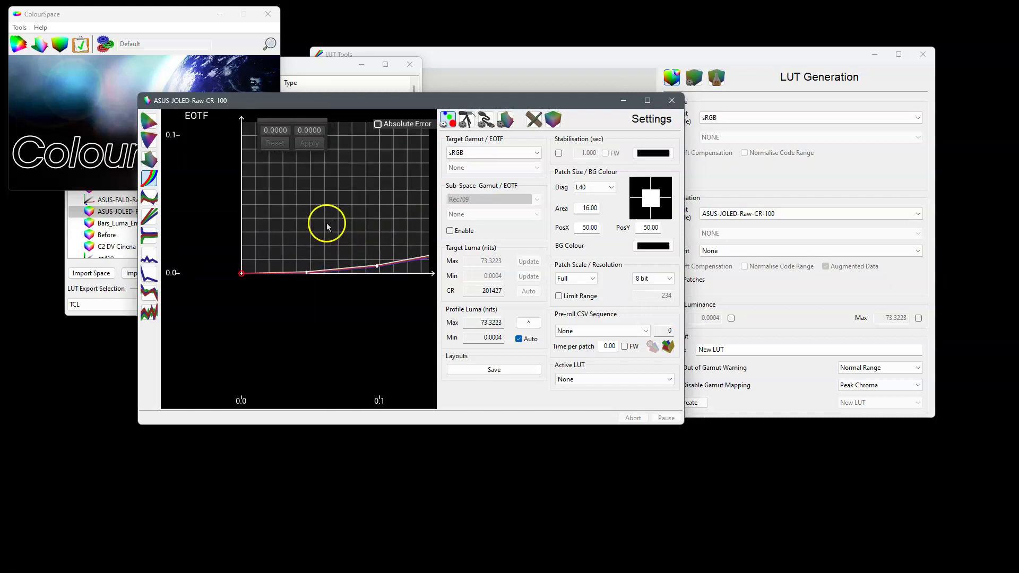
scroll(313, 251, up, 8)
scroll(297, 257, up, 6)
drag(256, 299, 238, 225)
scroll(329, 183, up, 5)
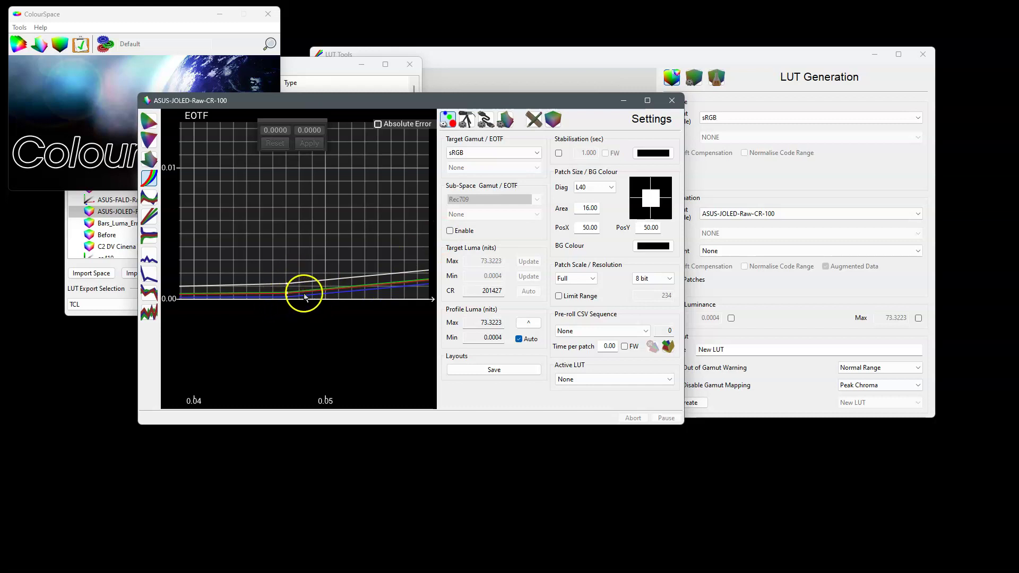
drag(353, 263, 299, 312)
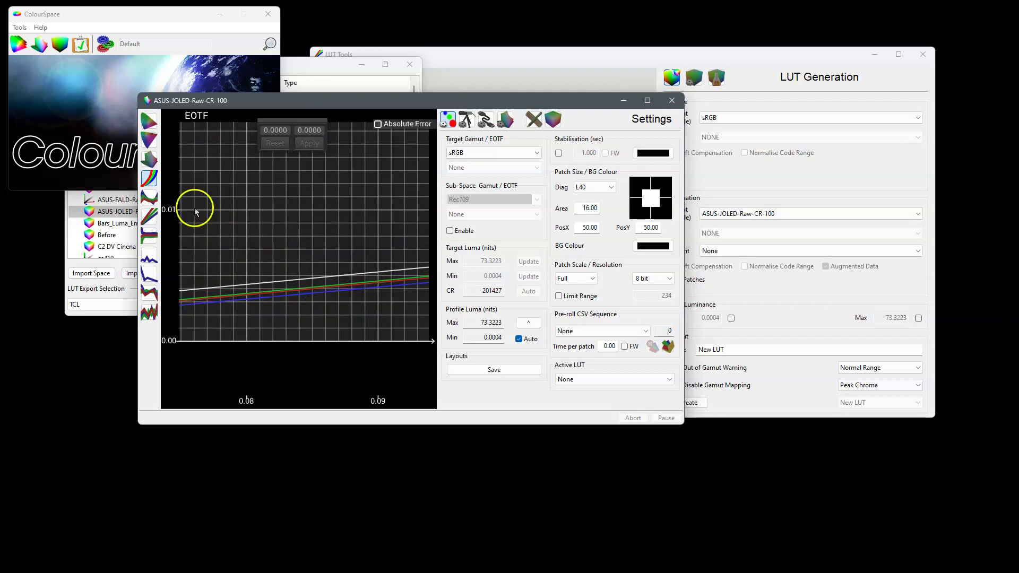
- Inspect a low-end point on the profile's RGB Balance graph, then close the profile and Manage Spaces windows
click(149, 235)
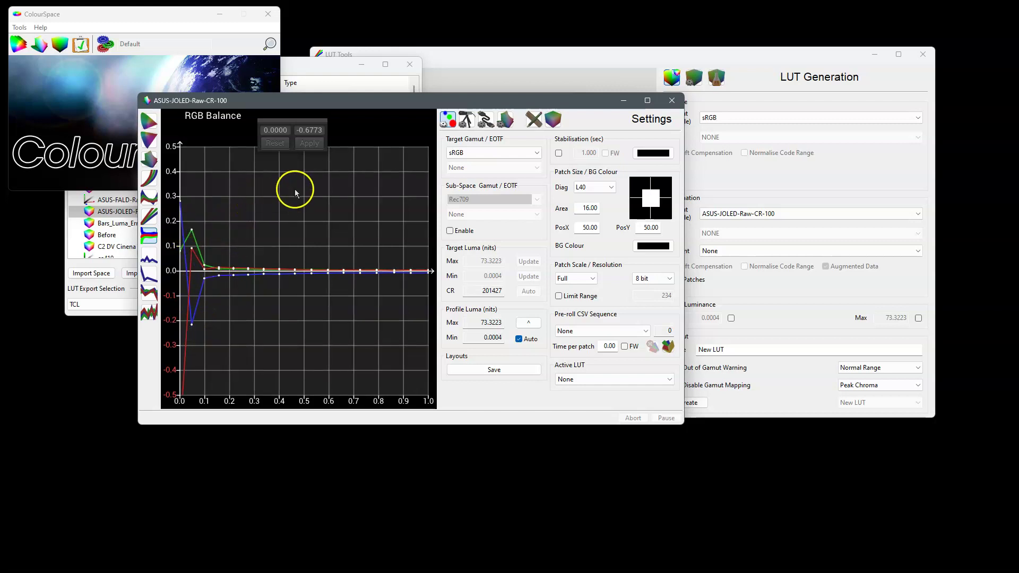
drag(287, 123, 280, 175)
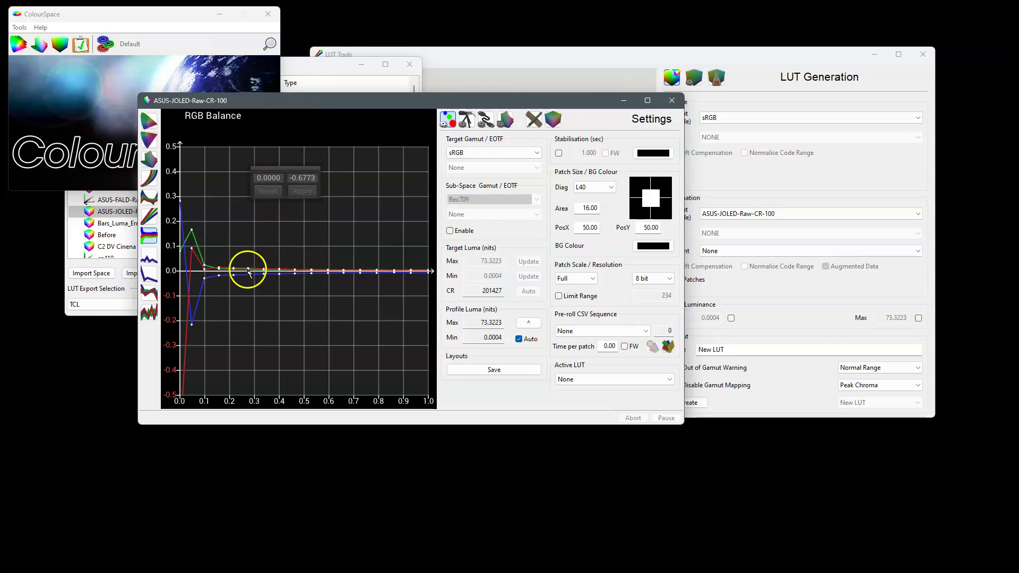
click(249, 271)
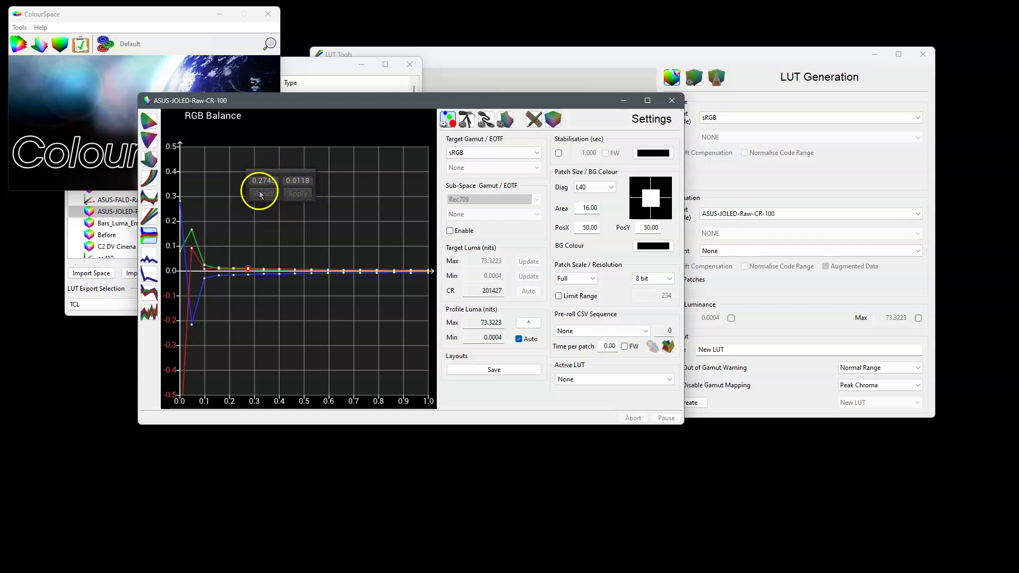
drag(275, 170, 247, 172)
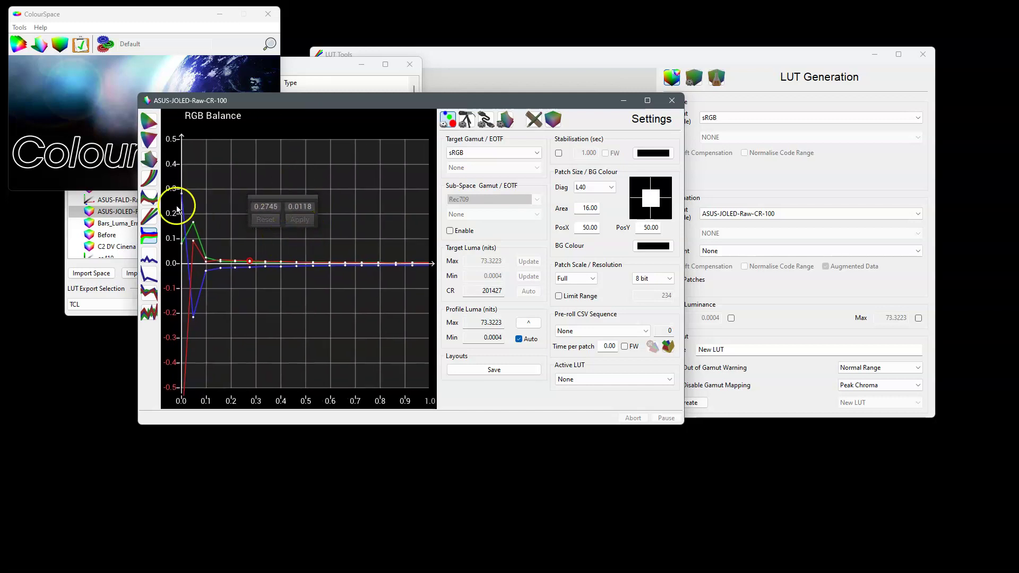
click(673, 101)
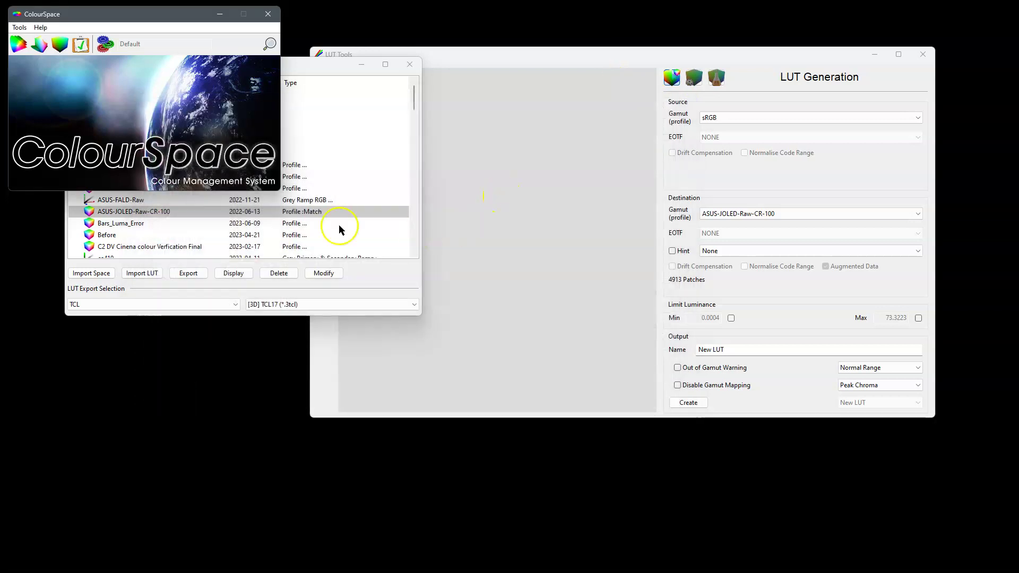
click(410, 64)
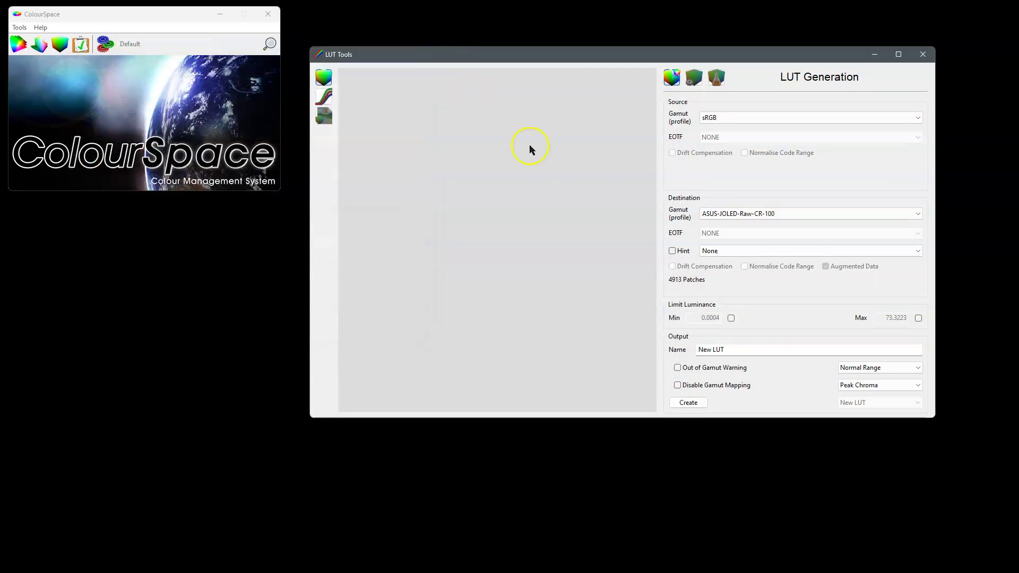
- Create New LUT from the sRGB source to the ASUS-JOLED-Raw-CR-100 destination and view its 3D cube
click(684, 403)
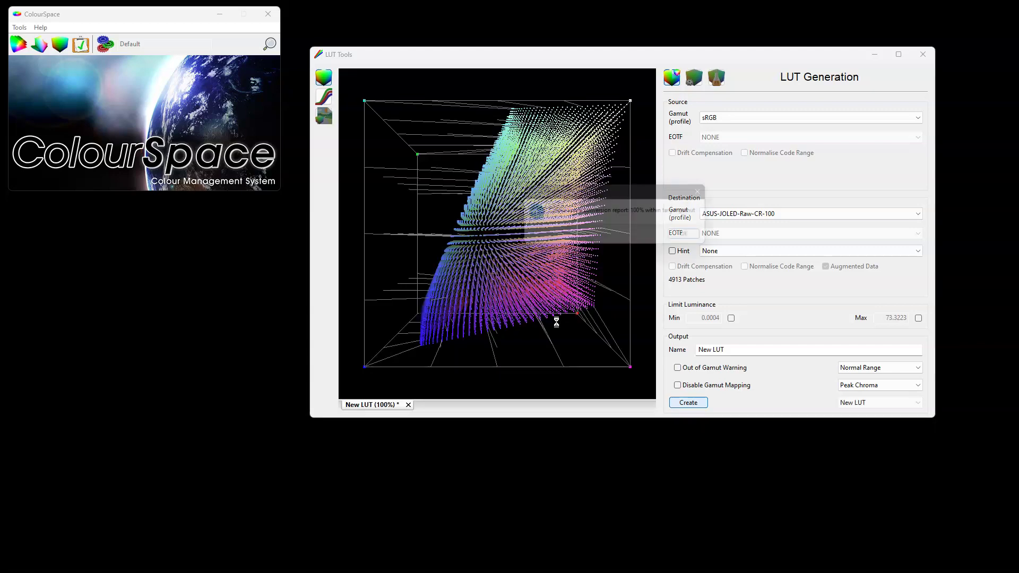
click(695, 238)
drag(566, 220, 414, 196)
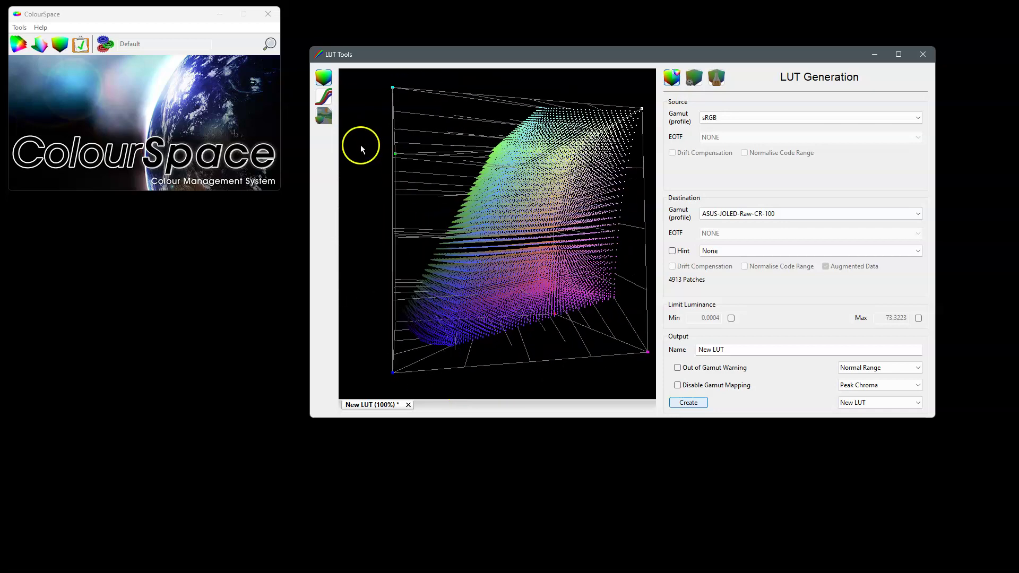
- Preview the new LUT on the test image, toggling its application to compare the picture with and without it
click(325, 115)
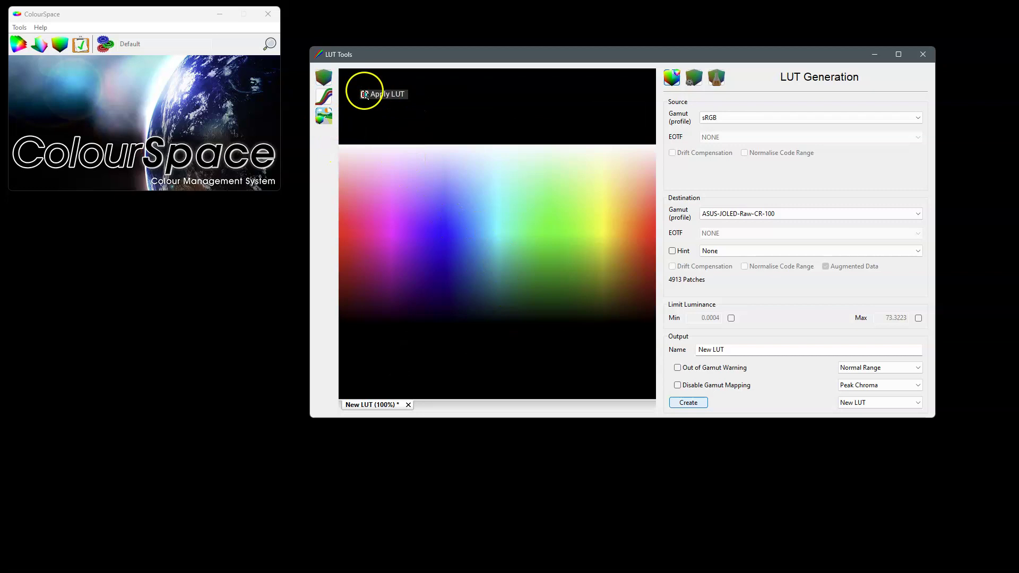
click(365, 94)
click(365, 94)
drag(505, 248, 563, 217)
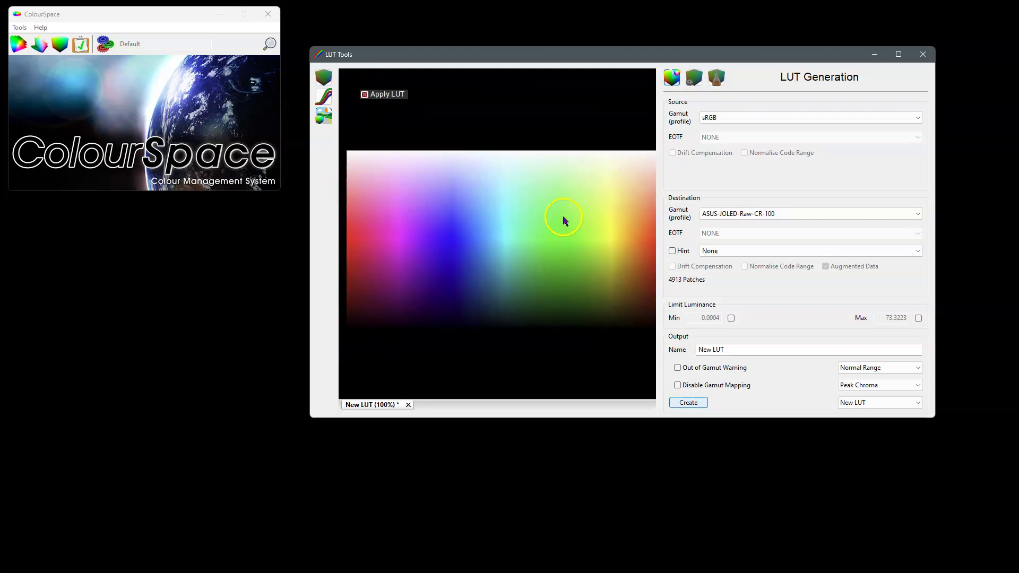
scroll(499, 269, up, 3)
drag(498, 269, 533, 222)
double_click(552, 255)
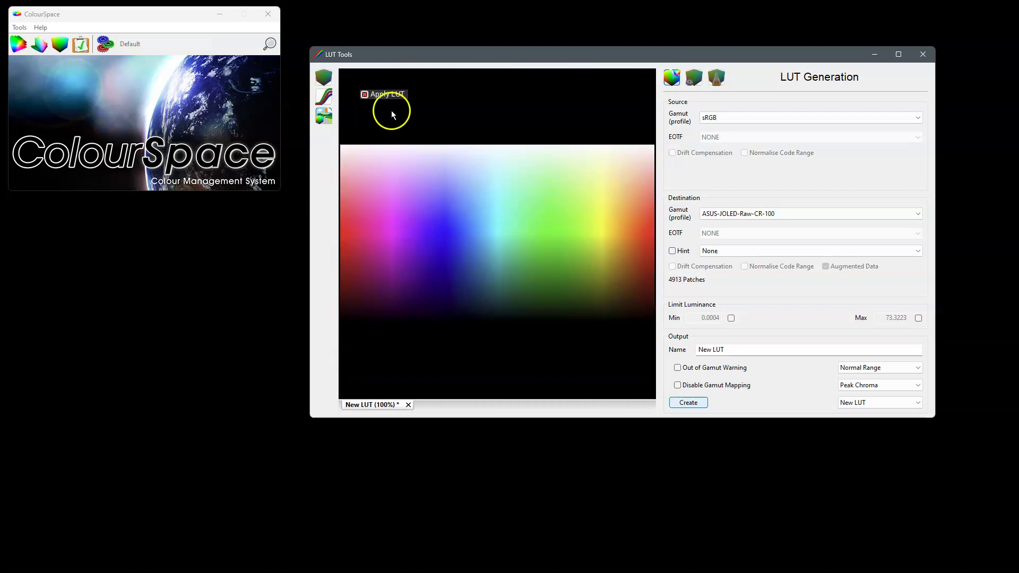
- Examine the New LUT graph's red, green and blue curves from the midtones down to the first points above black
click(322, 99)
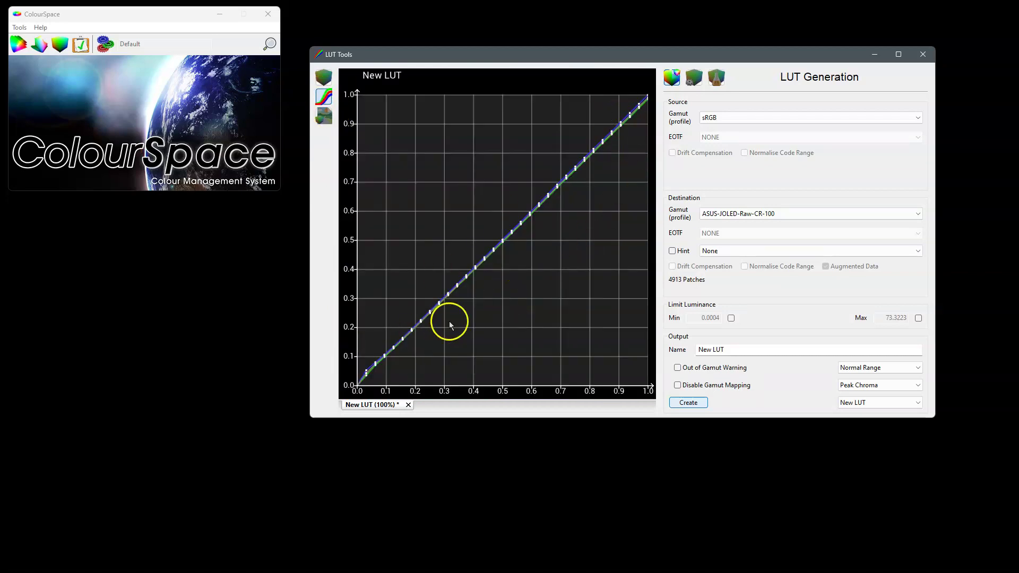
scroll(466, 328, up, 10)
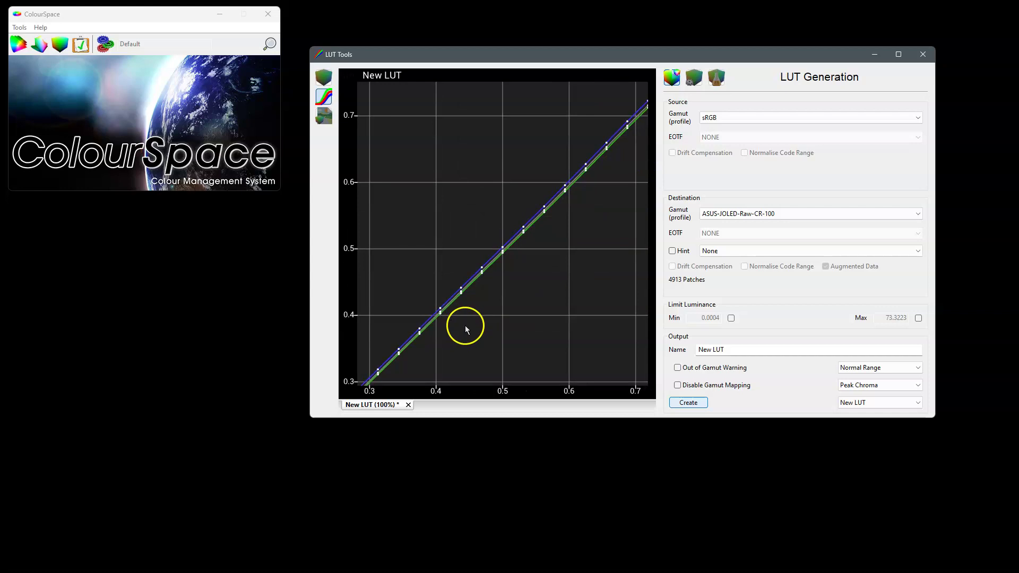
drag(499, 301, 549, 227)
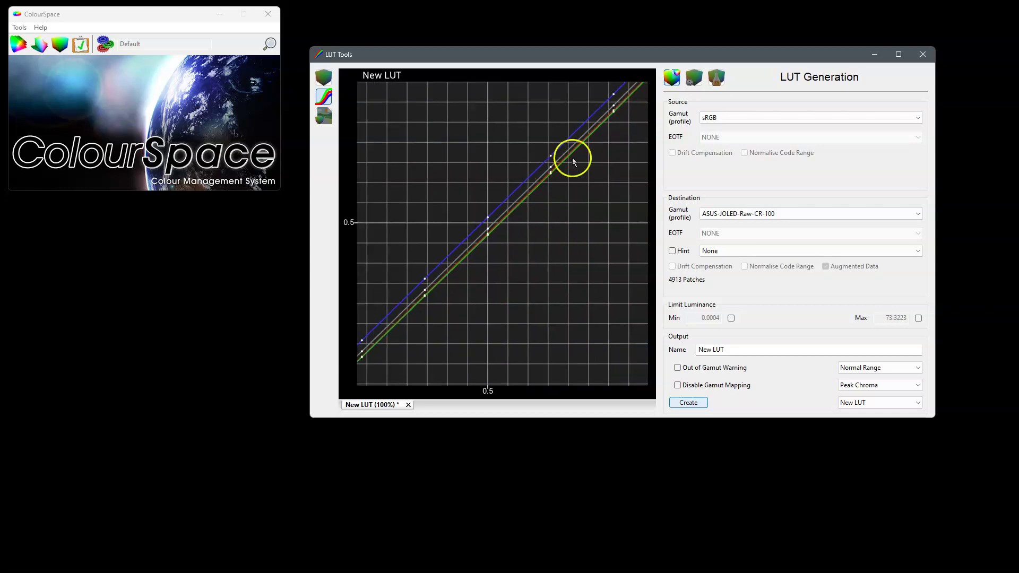
drag(524, 310, 742, 126)
drag(476, 304, 577, 203)
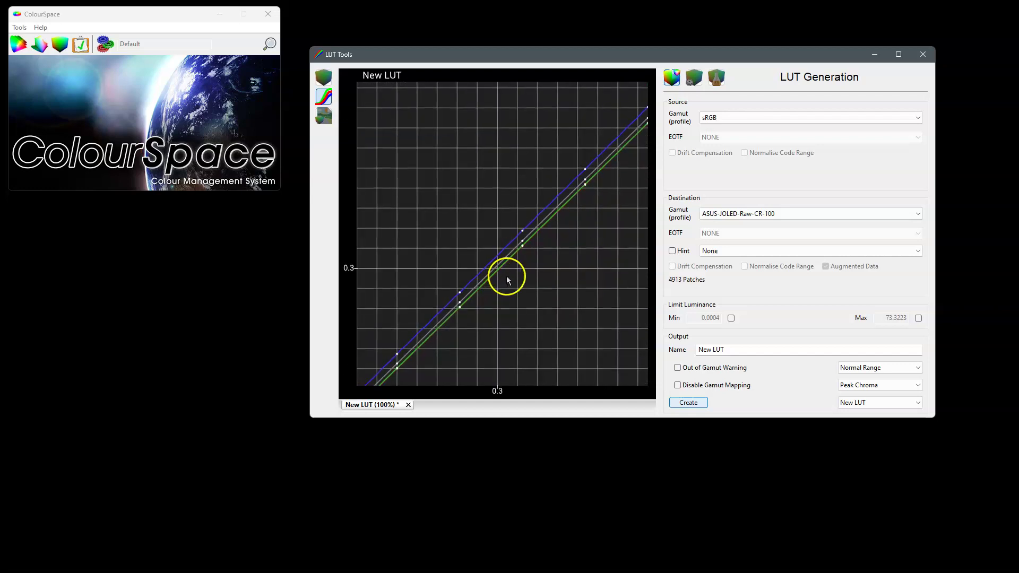
scroll(506, 276, down, 6)
drag(443, 309, 552, 200)
scroll(552, 200, up, 4)
drag(501, 301, 533, 234)
scroll(534, 234, up, 3)
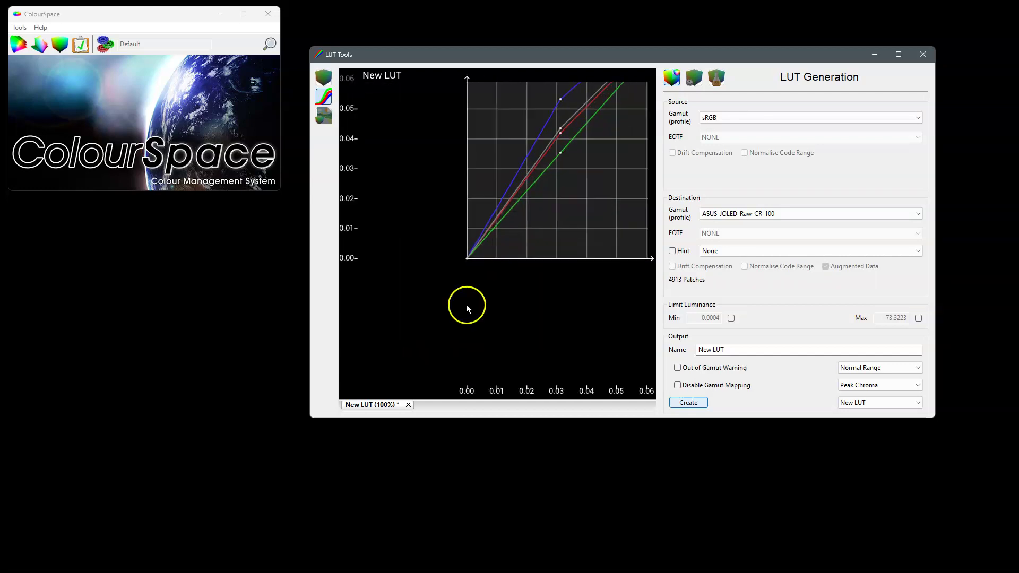
drag(592, 178, 478, 324)
drag(533, 261, 550, 226)
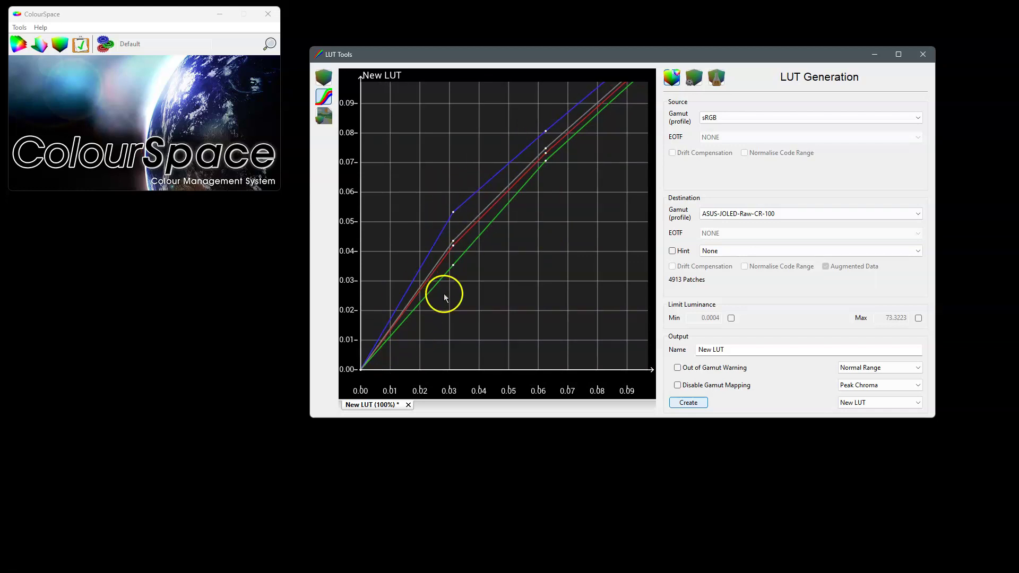
drag(556, 267, 567, 250)
scroll(564, 292, down, 4)
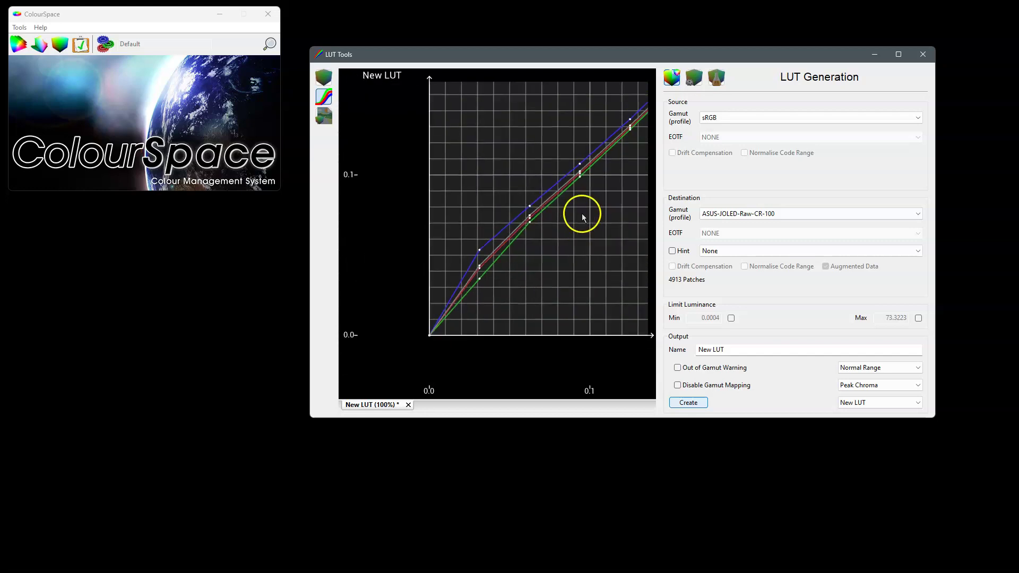
scroll(582, 214, up, 6)
scroll(519, 283, up, 7)
scroll(527, 308, down, 10)
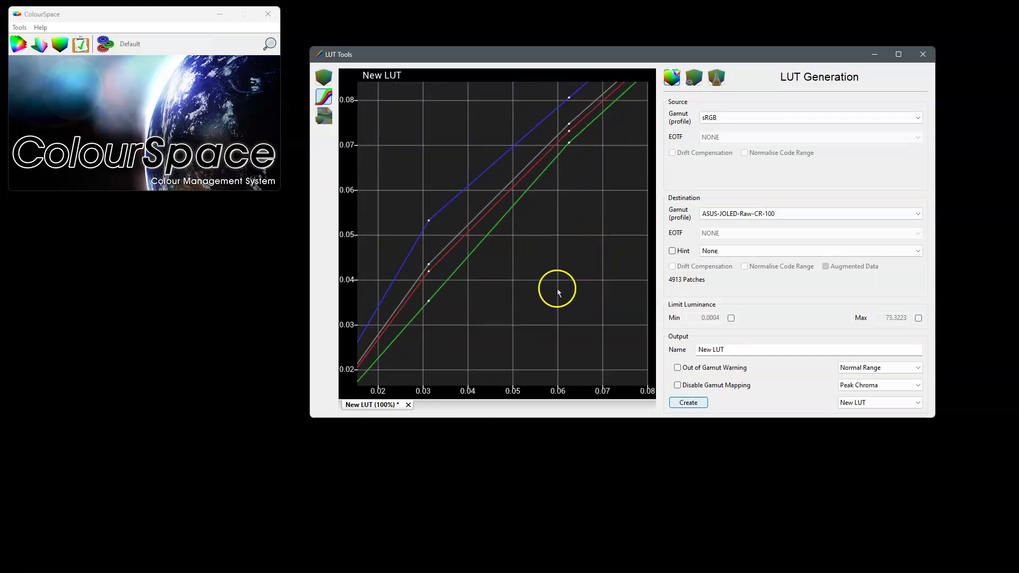
drag(524, 299, 549, 291)
scroll(549, 290, down, 3)
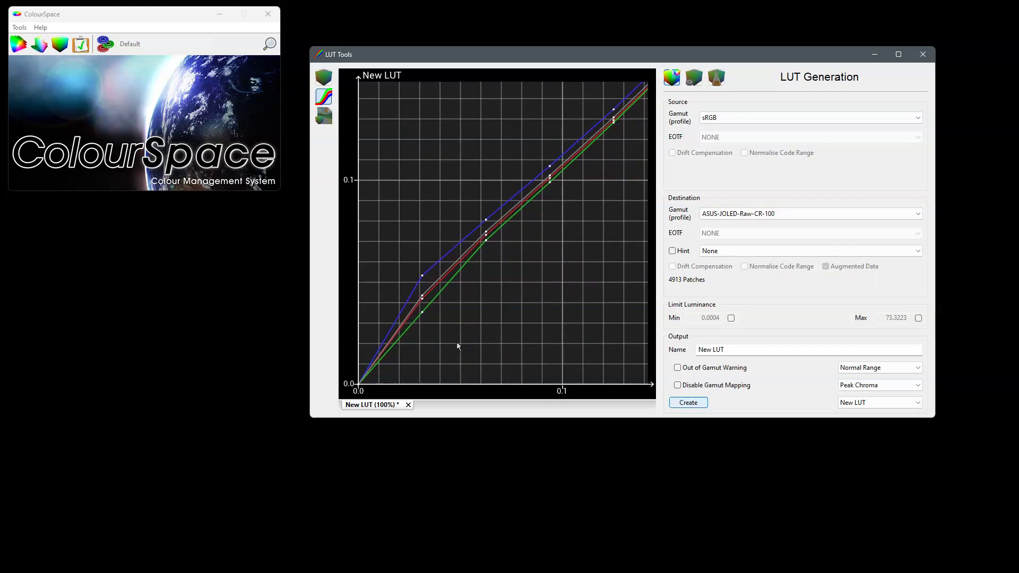
- Select the blue curve's point at input 0.0313 and move its value box clear of the curves
click(421, 274)
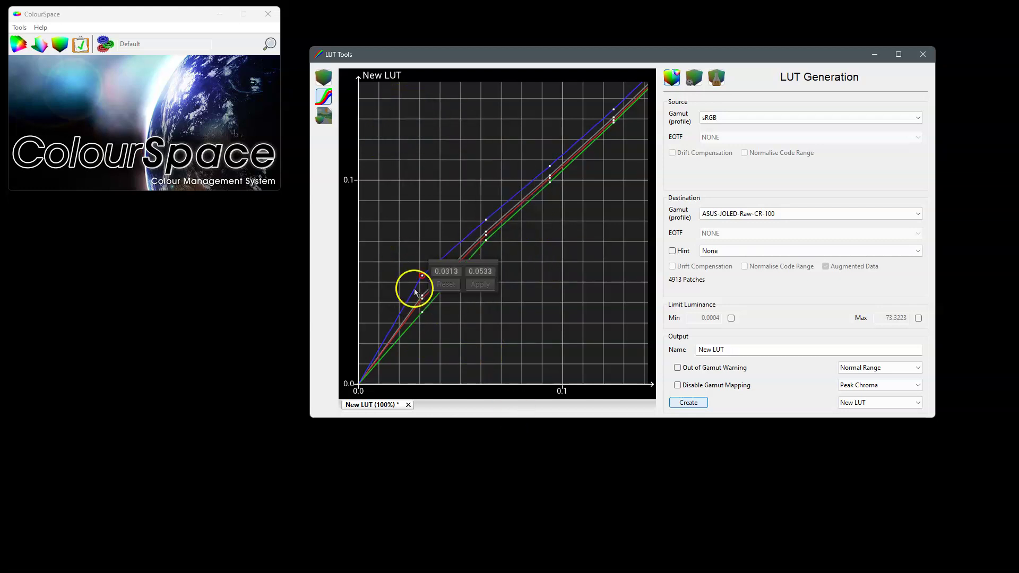
drag(539, 319, 574, 306)
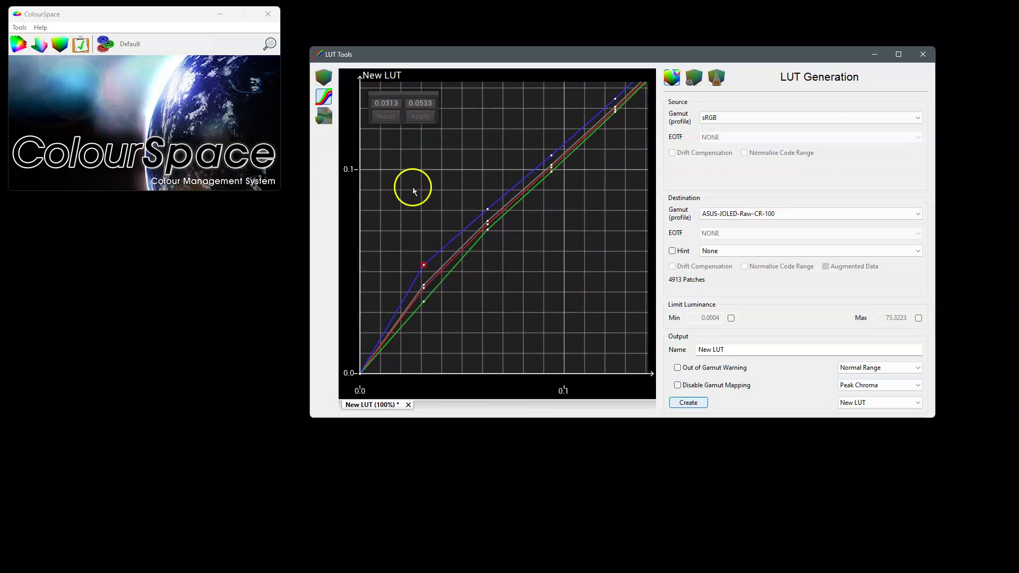
drag(412, 187, 523, 299)
drag(397, 94, 410, 120)
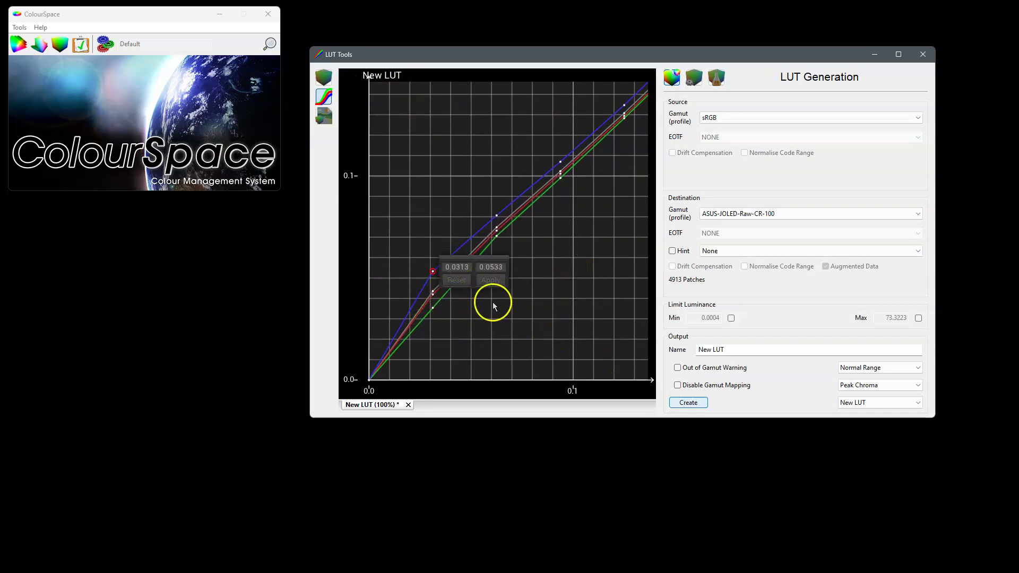
- Raise the blue curve's point at 0.0313 to about 0.1035 and lower the green curve's point at 0.0625 to about 0.0311
click(433, 270)
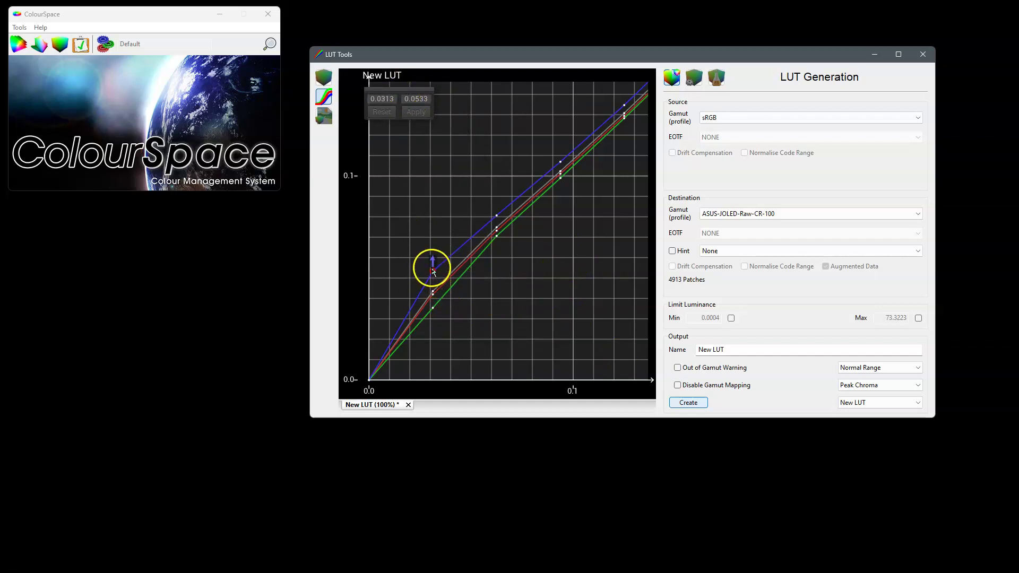
drag(432, 260, 437, 152)
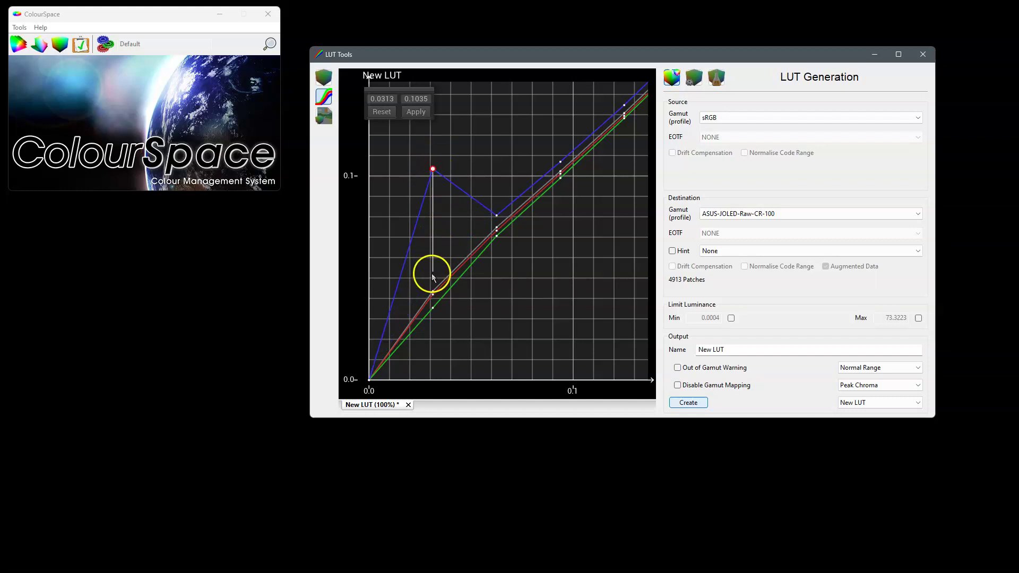
mouse_move(431, 167)
click(495, 237)
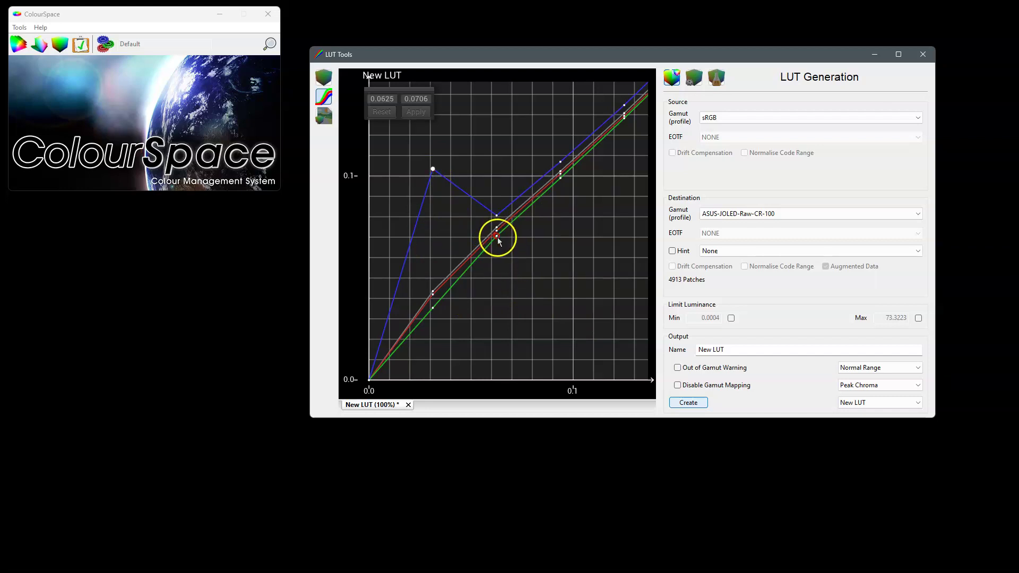
drag(497, 226, 504, 325)
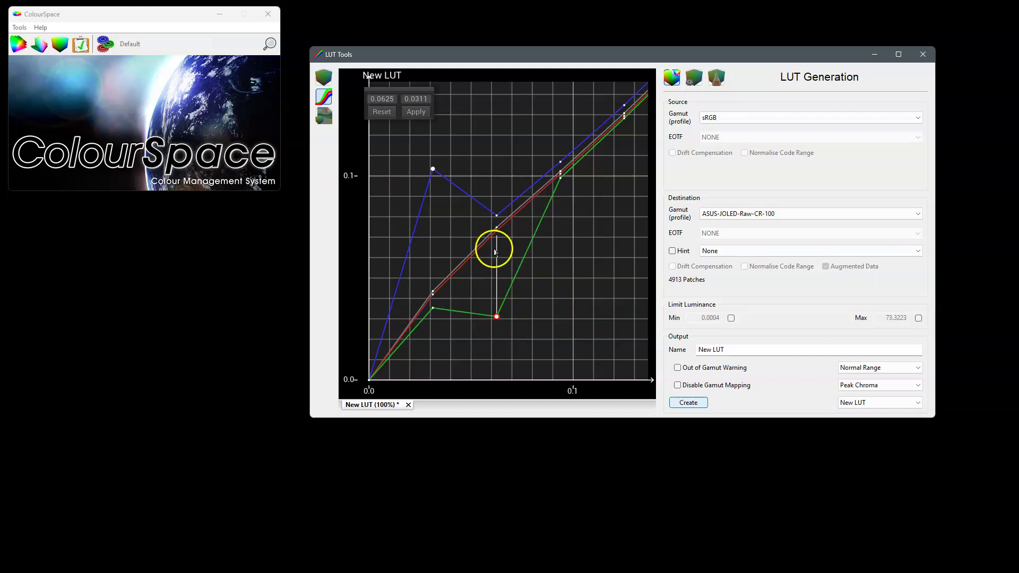
- Try raising the blue curve's point at 0.0625 to about 0.1023, and bring it back down to about 0.0804
click(433, 170)
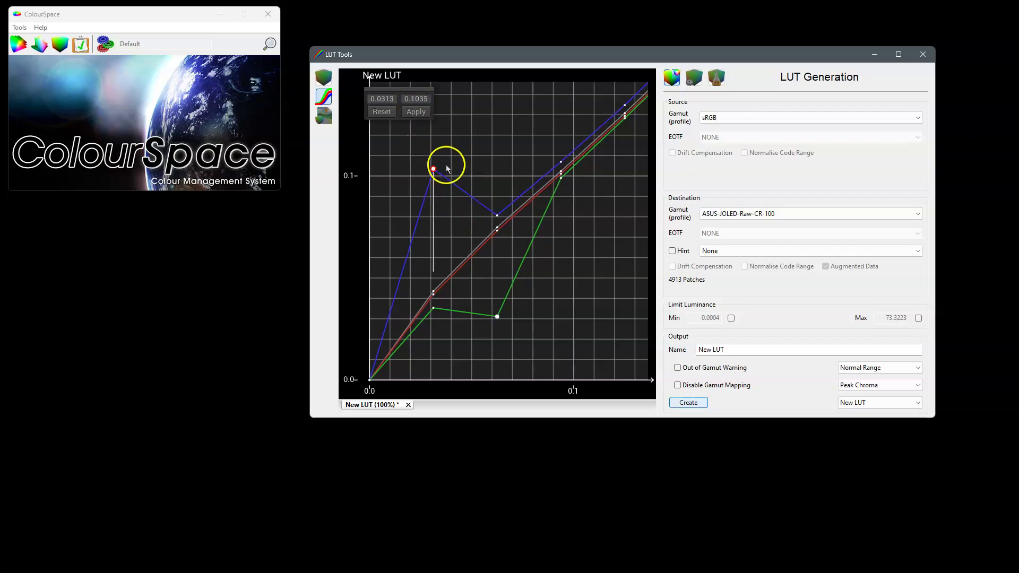
mouse_move(483, 203)
mouse_down()
mouse_move(505, 163)
mouse_move(495, 202)
mouse_up()
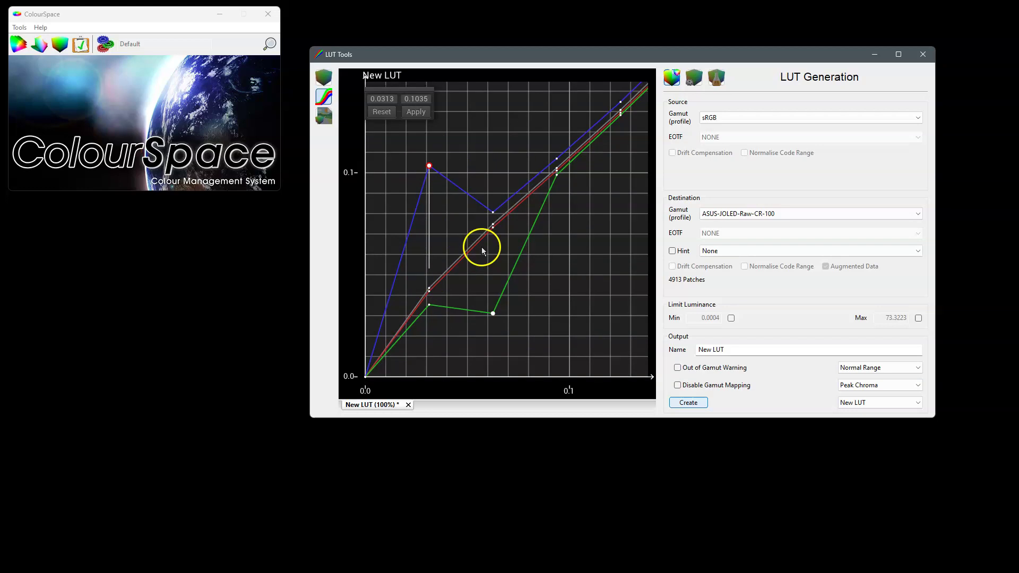
click(493, 214)
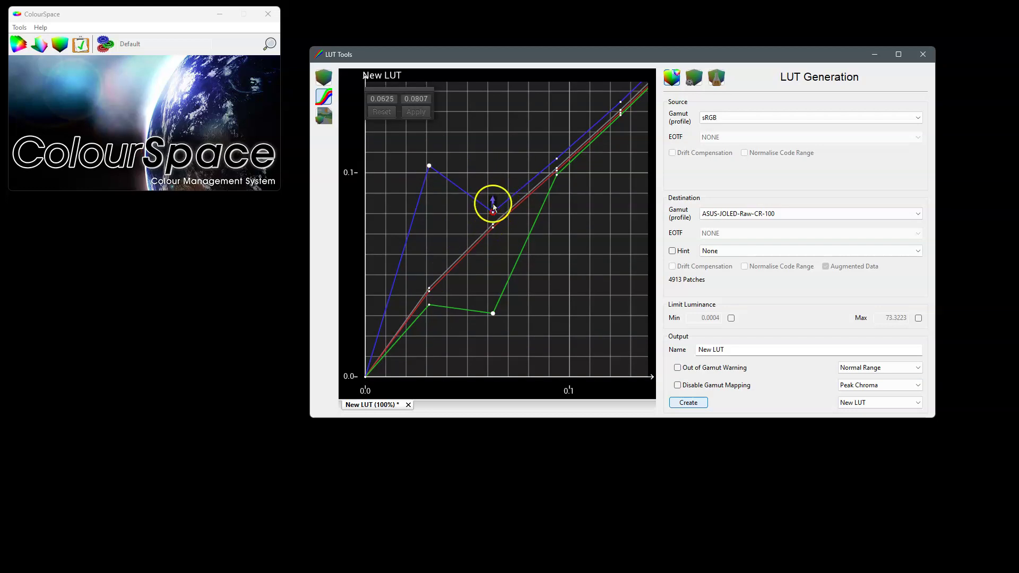
drag(493, 204, 494, 158)
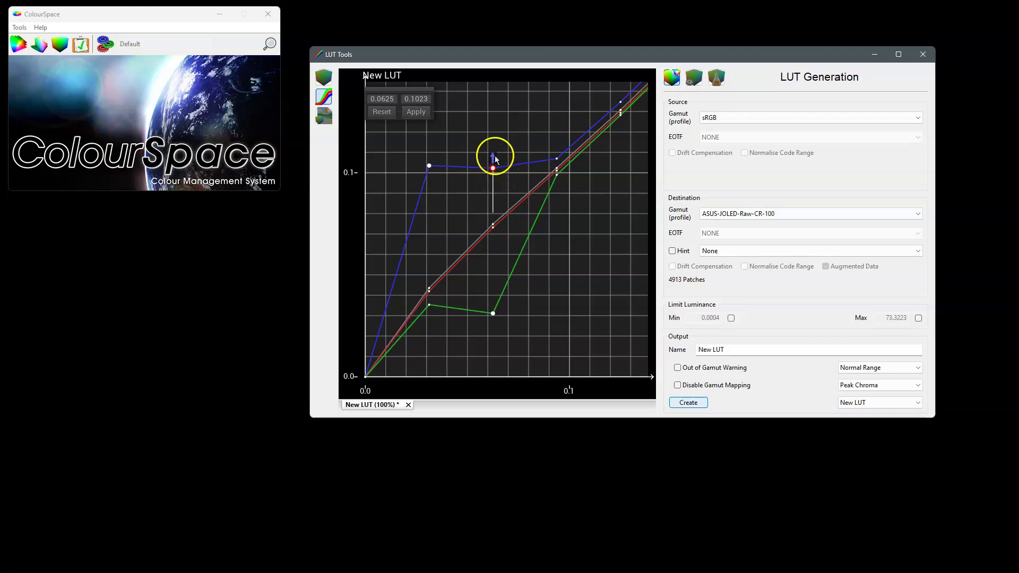
drag(495, 159, 494, 208)
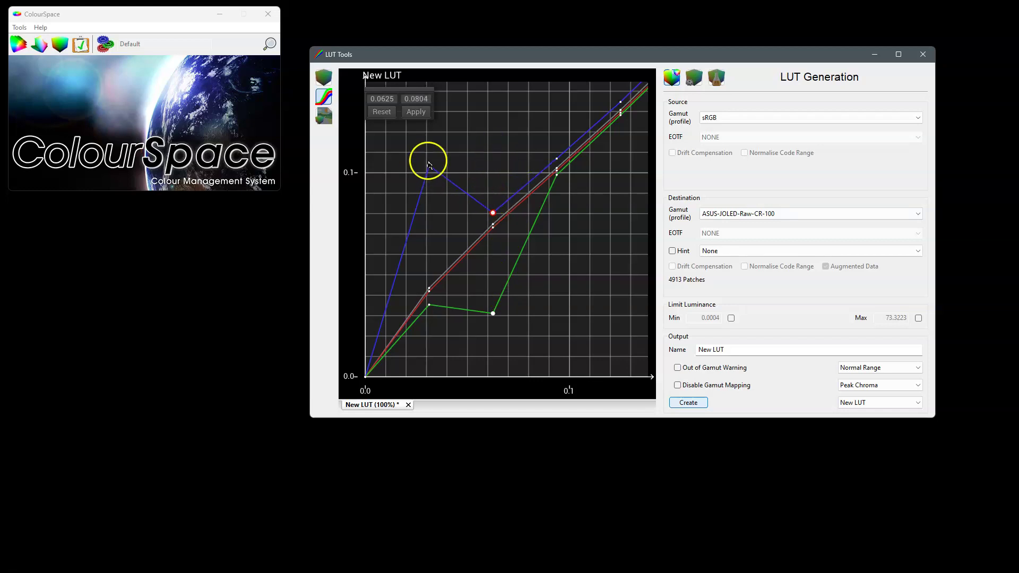
- Lower the blue curve's point at 0.0313 to about 0.0491 and raise the green curve's point at 0.0625 to about 0.0696
drag(430, 164, 435, 278)
click(493, 314)
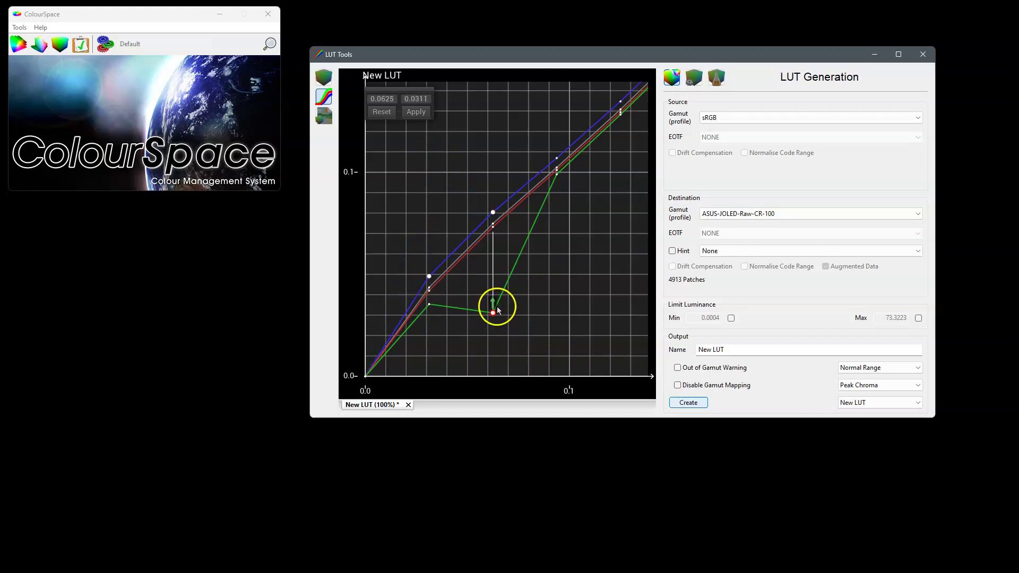
drag(492, 306, 486, 224)
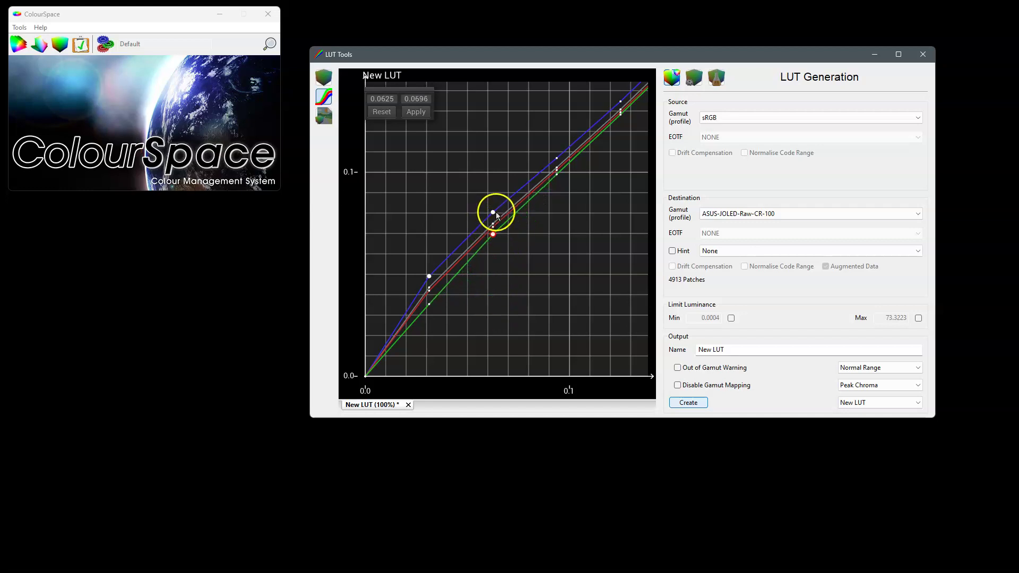
- Fine-tune the blue curve, setting its point at 0.0625 to about 0.0779 and its point at 0.0313 to about 0.0471
scroll(557, 291, up, 5)
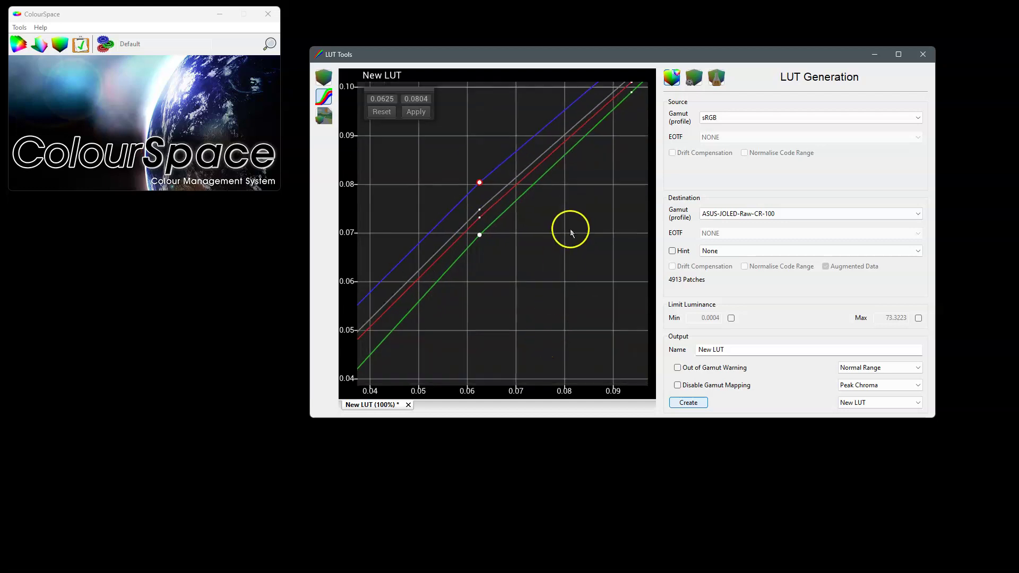
mouse_move(475, 198)
mouse_down()
mouse_move(476, 218)
mouse_move(477, 206)
mouse_up()
drag(483, 361, 589, 265)
drag(478, 357, 613, 210)
click(453, 219)
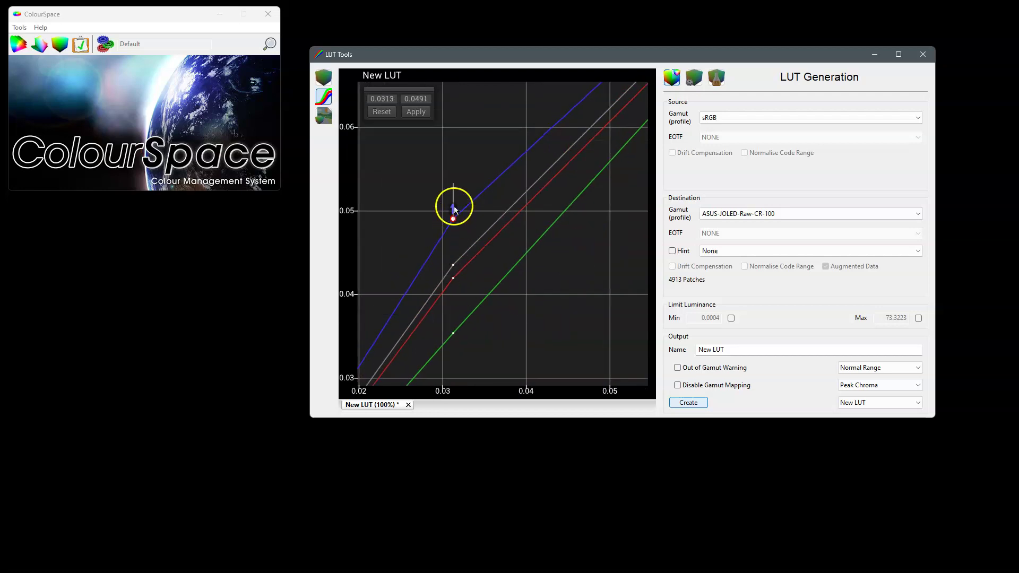
drag(454, 215, 453, 232)
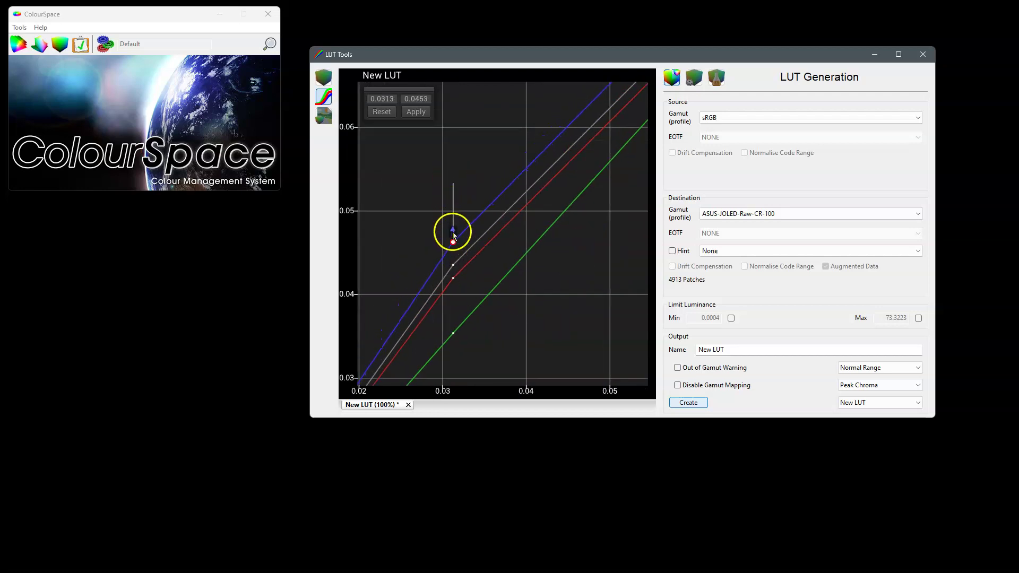
- Raise the green curve's point at 0.0313 to about 0.0382
click(453, 333)
drag(452, 327, 454, 307)
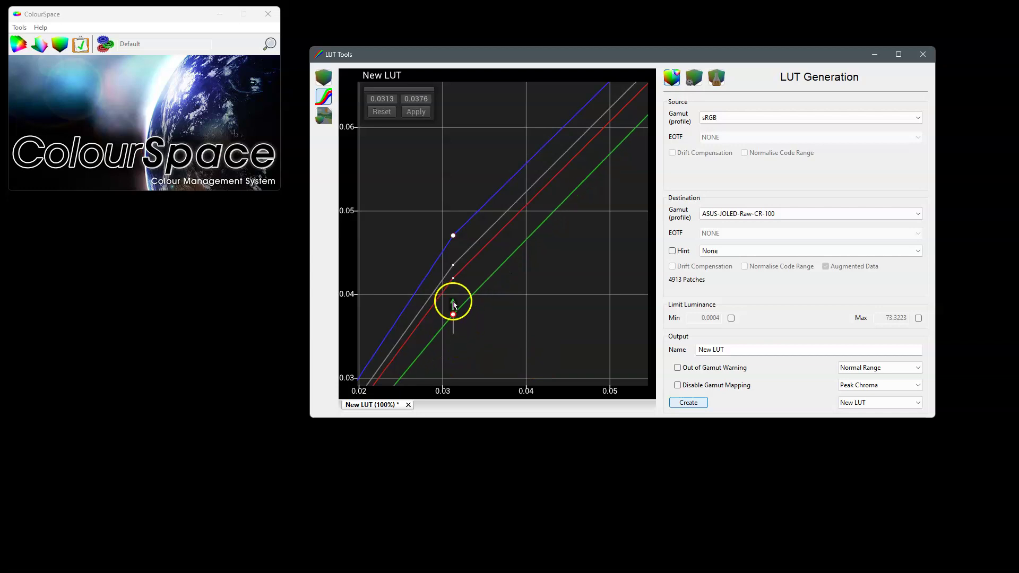
scroll(551, 228, down, 3)
scroll(551, 228, down, 5)
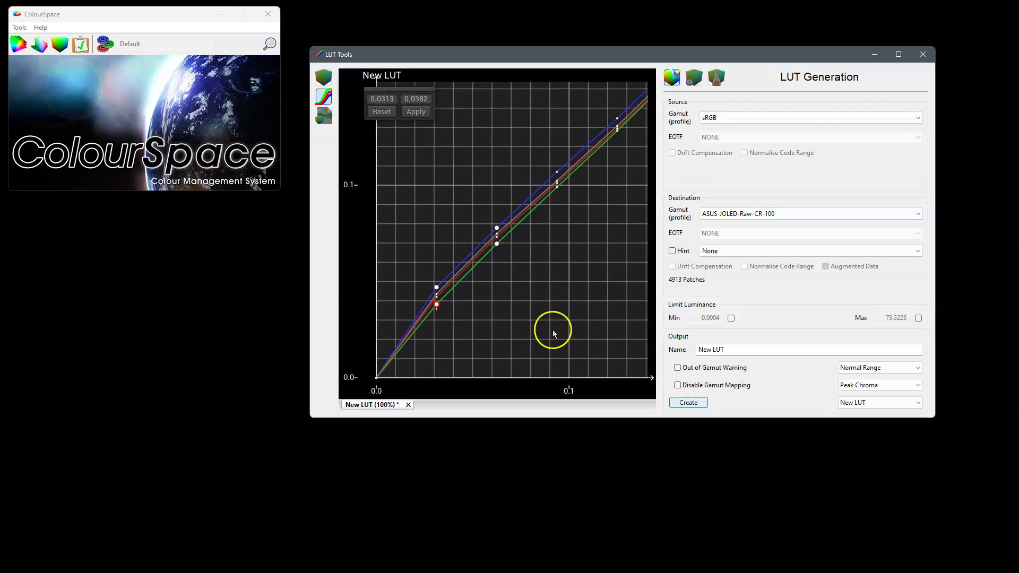
- Apply the pending edits to the blue and green curve points at 0.0313 and 0.0625
click(415, 113)
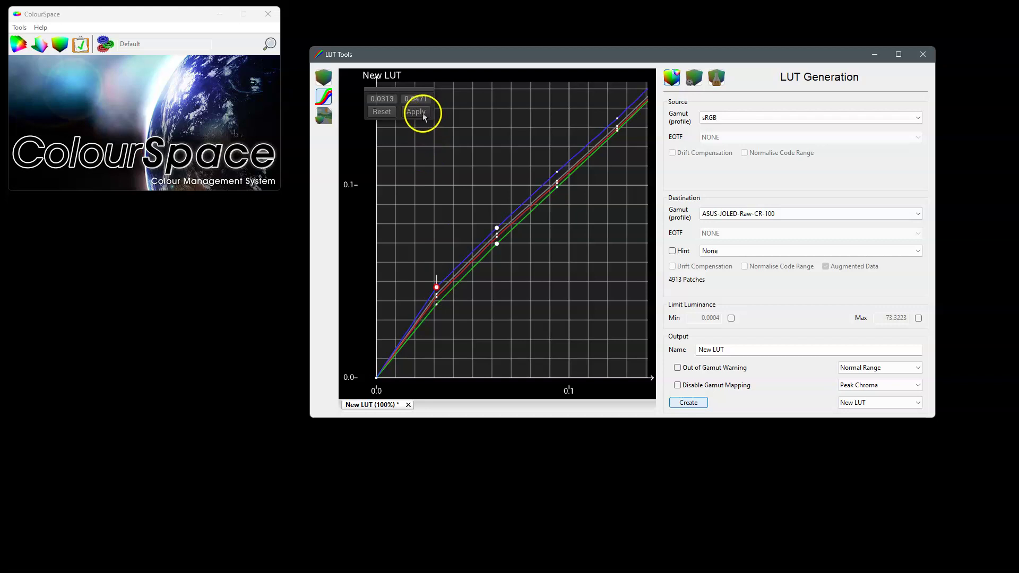
click(418, 113)
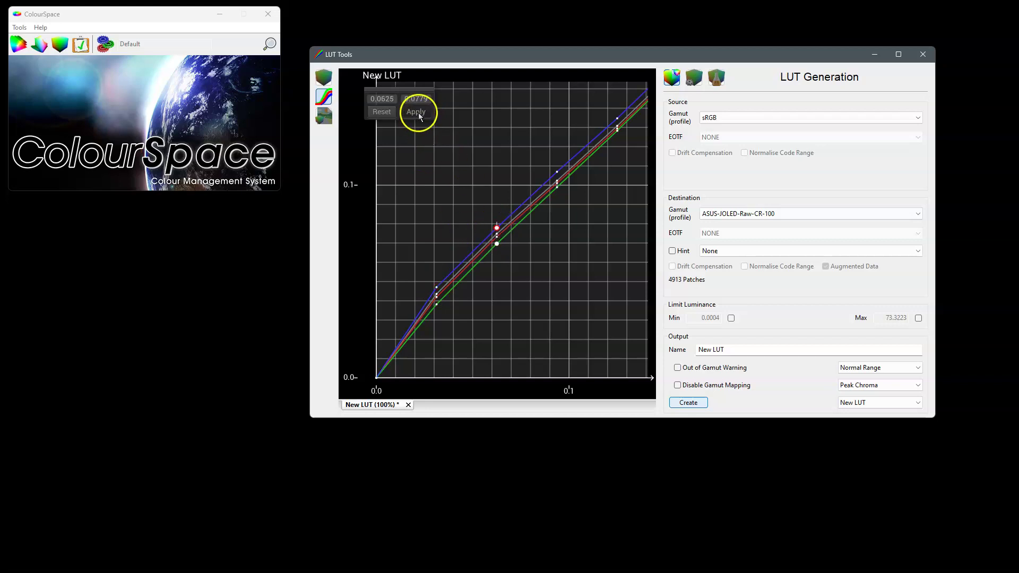
click(416, 111)
click(497, 244)
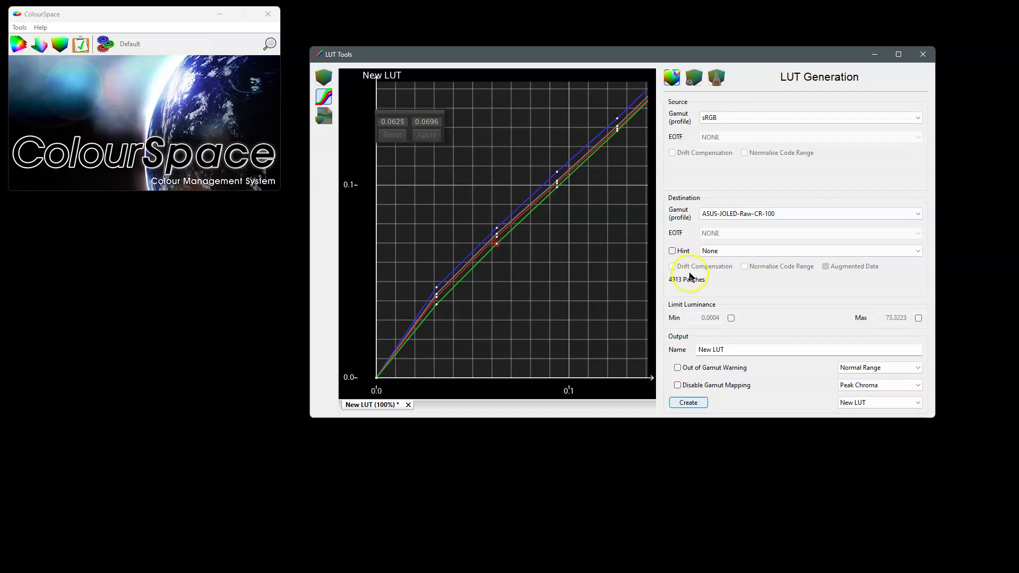
- Look over the LUT adjustment options and the vertex data table in LUT Management
click(716, 79)
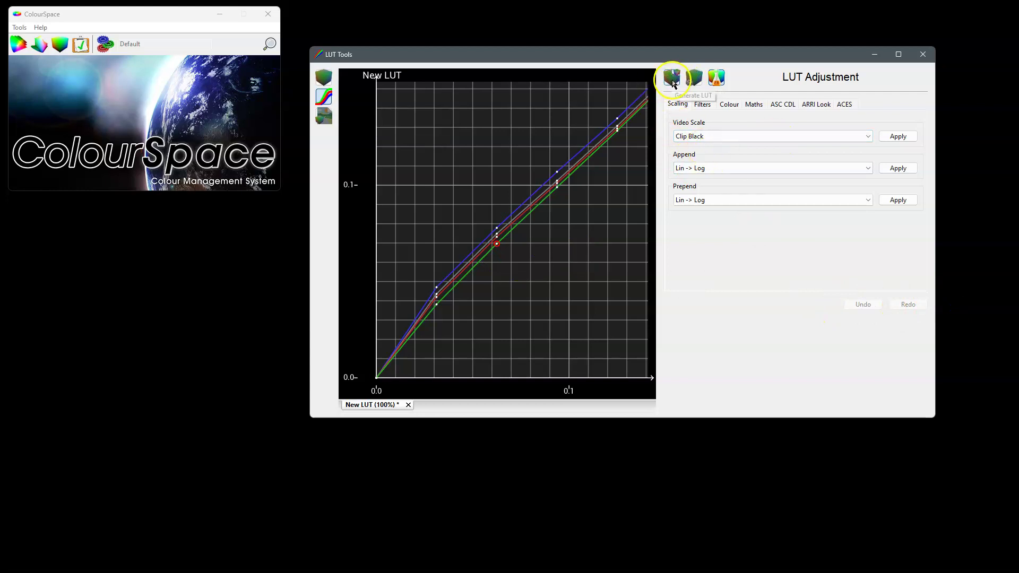
click(672, 78)
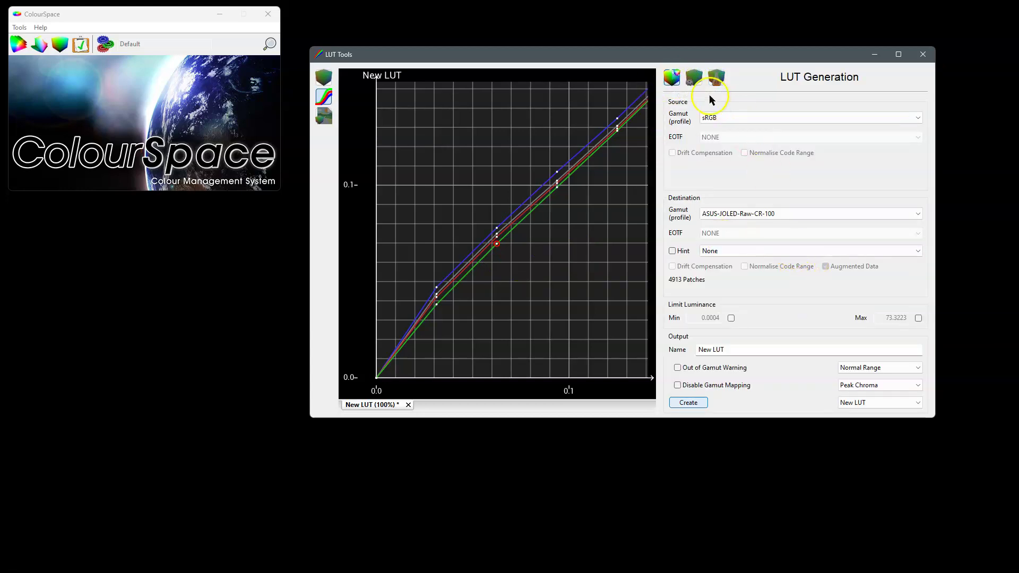
click(695, 78)
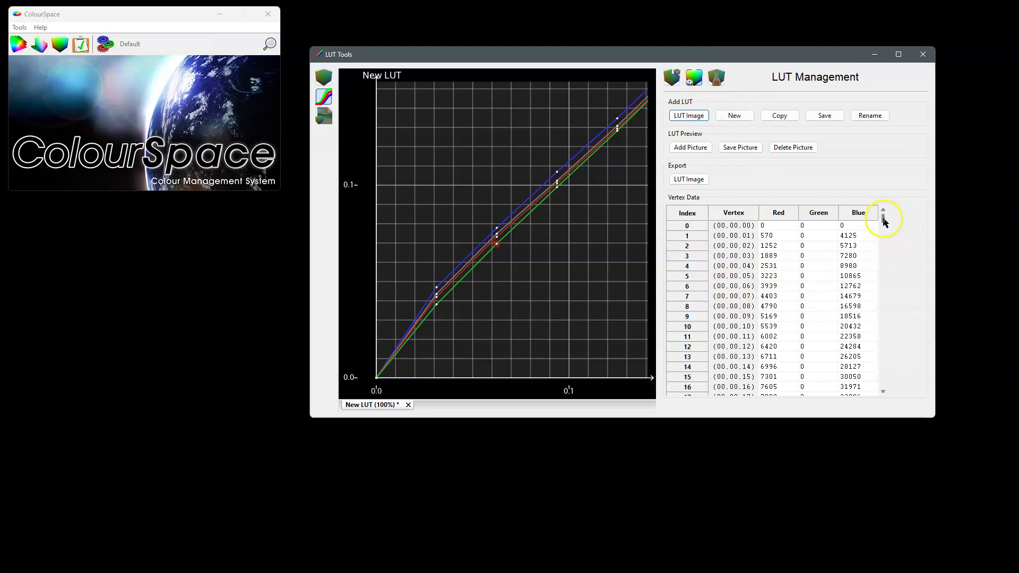
mouse_move(884, 219)
mouse_down()
mouse_move(882, 295)
mouse_move(884, 212)
mouse_up()
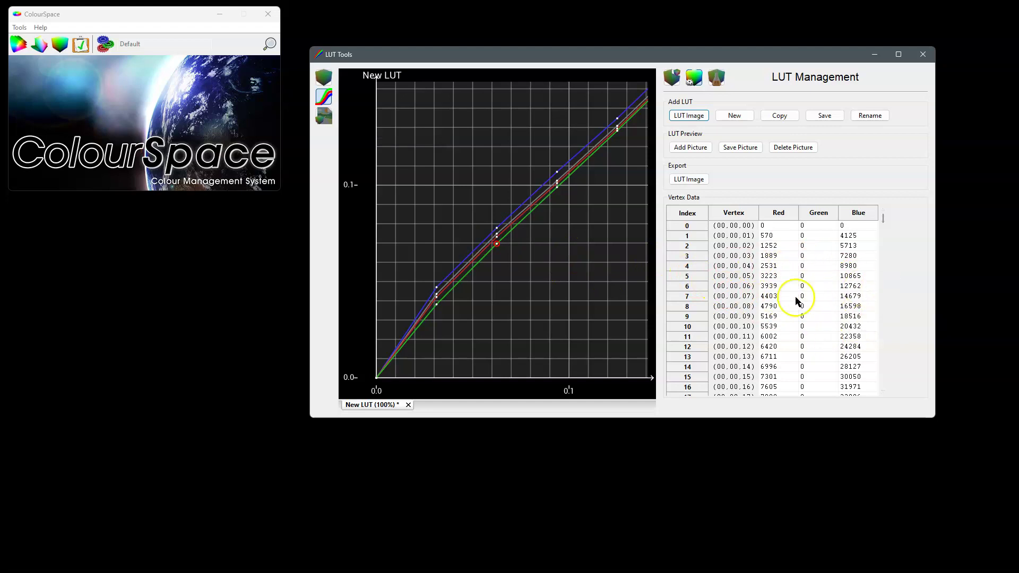
click(496, 244)
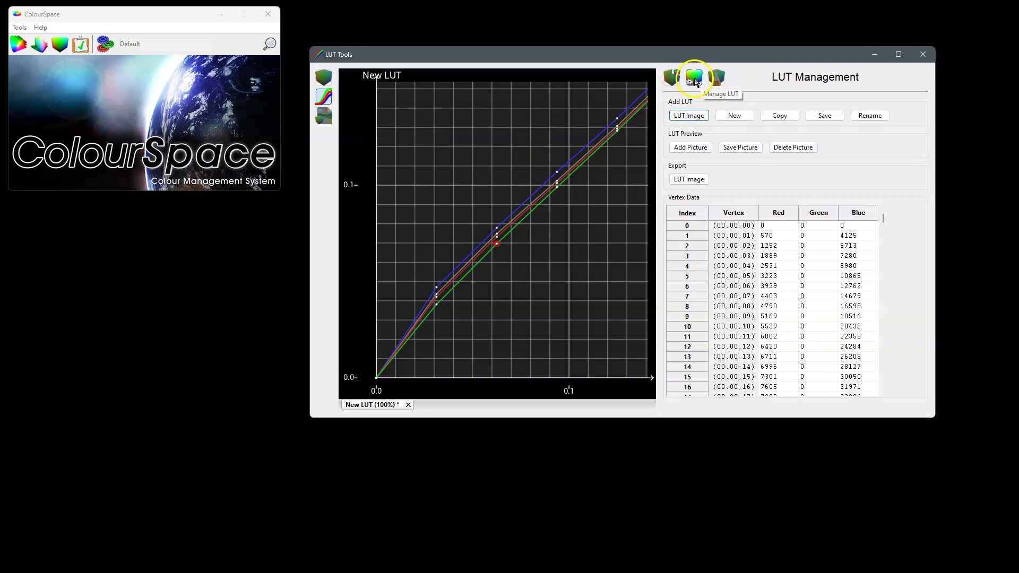
- Rename the edited LUT to Point Edit and save it
click(870, 115)
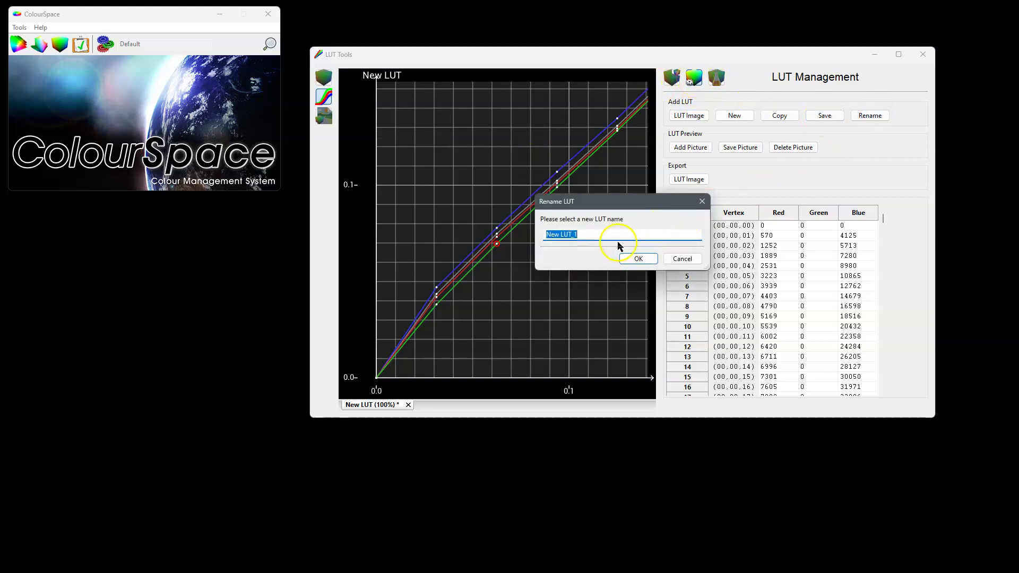
click(600, 234)
click(639, 259)
click(826, 121)
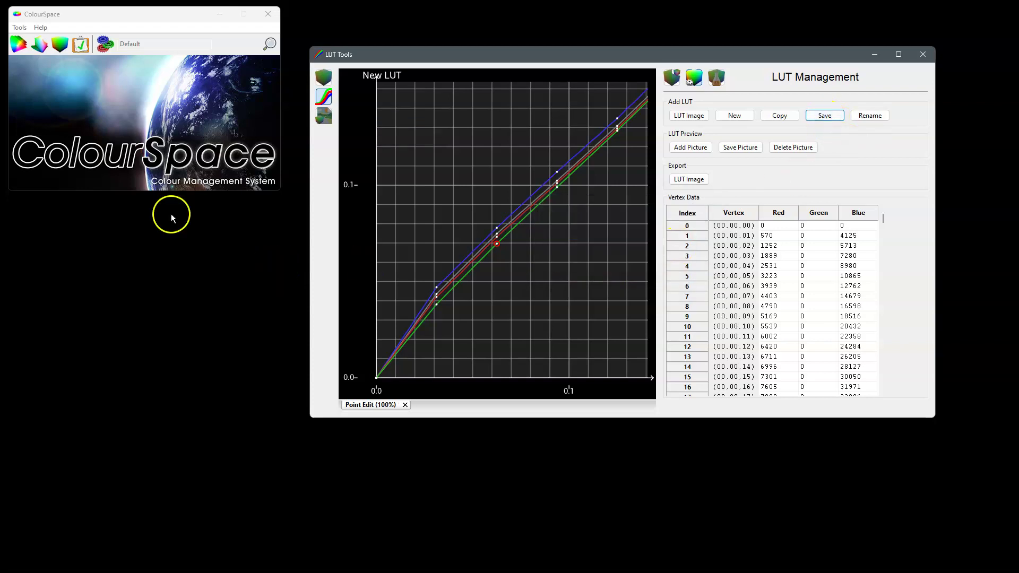
- Examine the Point Edit LUT's full-range curves and its 3D point cube
scroll(550, 243, down, 5)
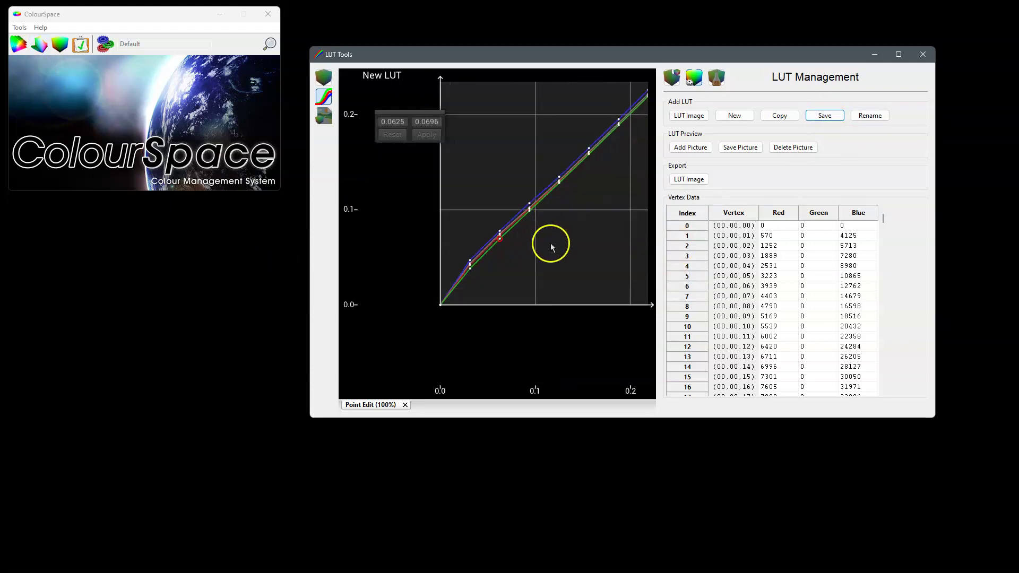
drag(550, 288, 579, 252)
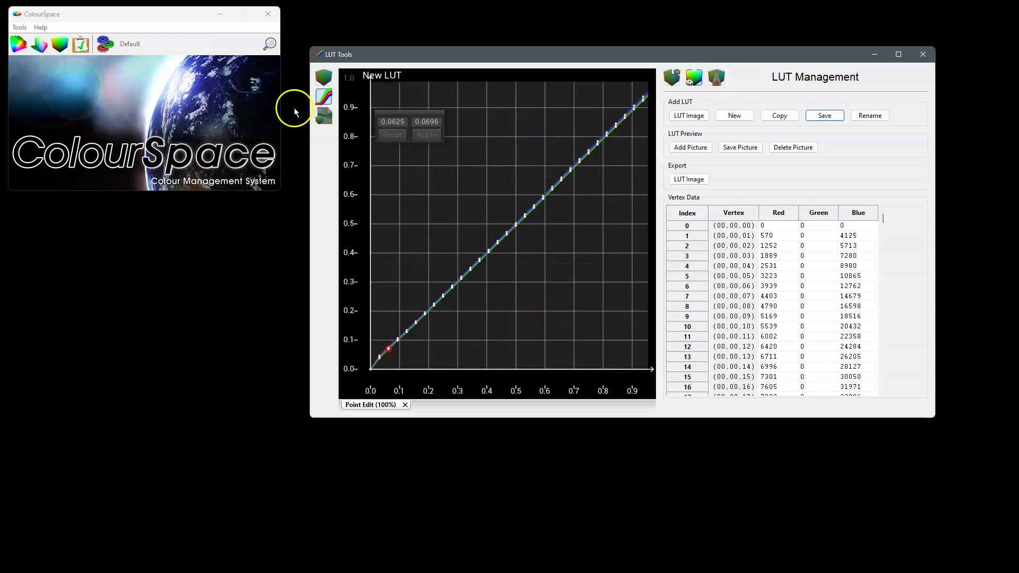
click(324, 80)
mouse_move(529, 244)
mouse_down()
mouse_move(432, 259)
mouse_move(502, 241)
mouse_move(526, 203)
mouse_move(544, 273)
mouse_move(536, 246)
mouse_up()
scroll(502, 241, up, 3)
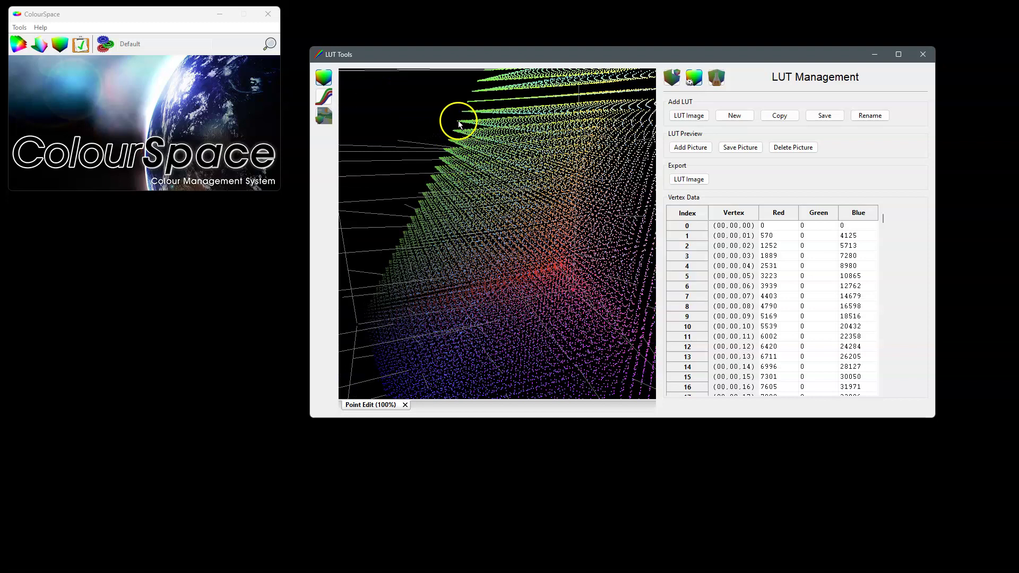
drag(460, 124, 470, 191)
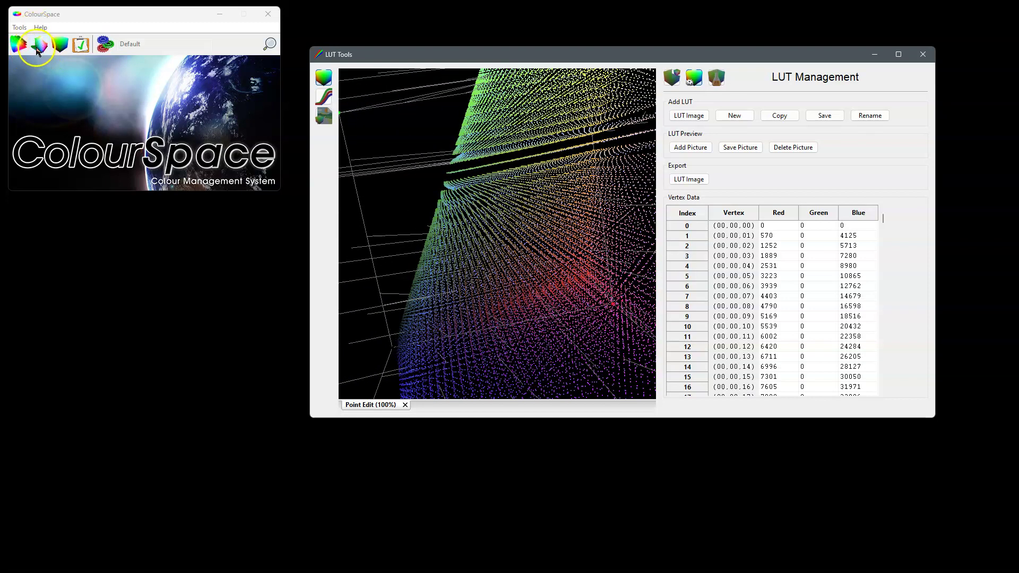
- Open the ASUS-JOLED-Raw-CR-100 profile from the user profiles in Manage Spaces and place its window clear of the others
click(37, 48)
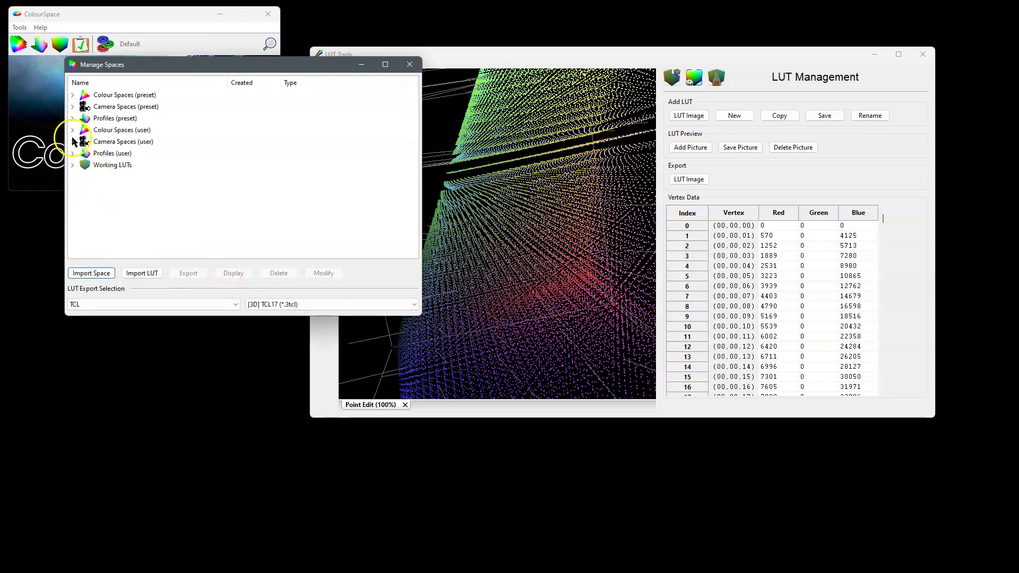
click(73, 154)
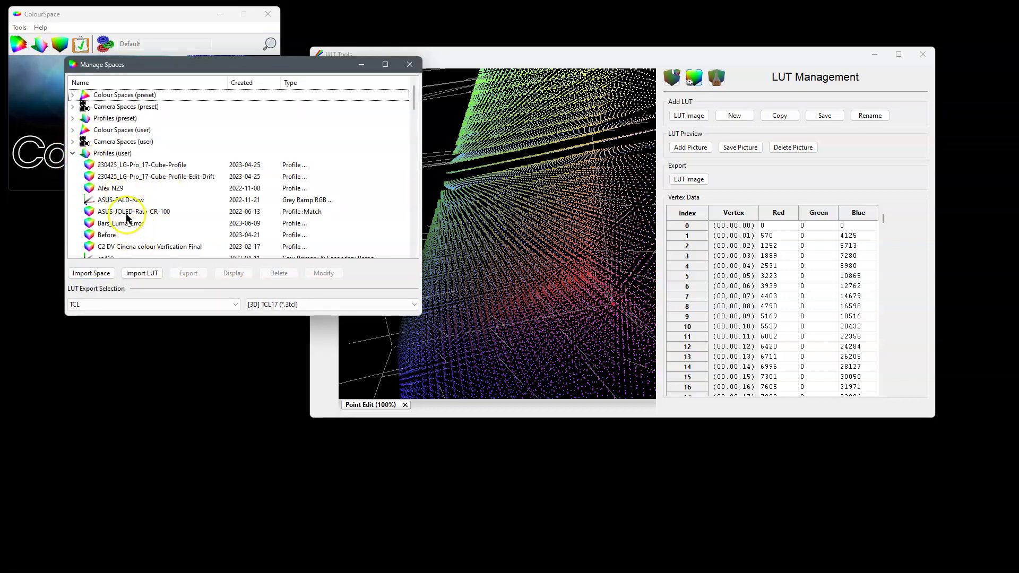
double_click(123, 212)
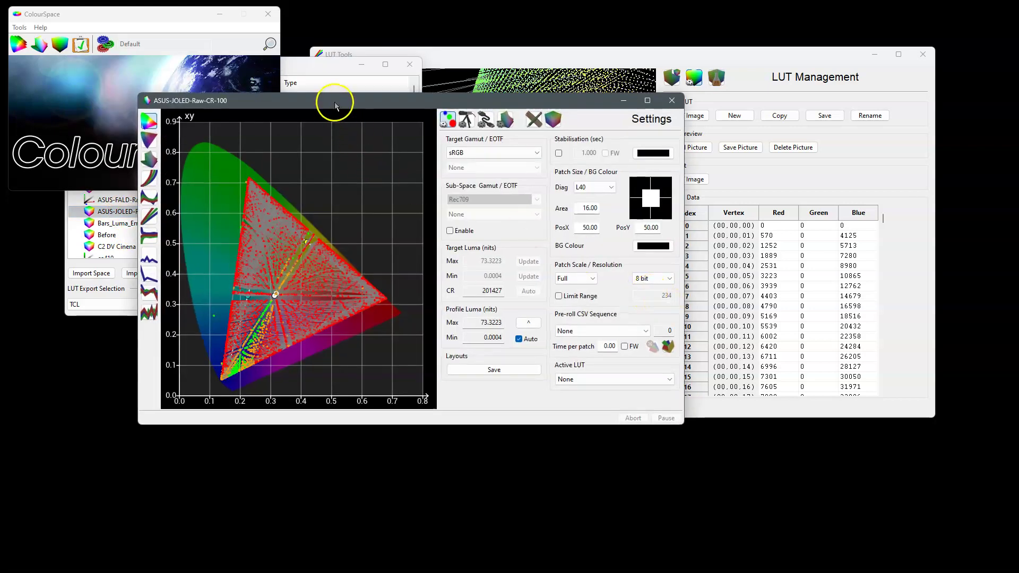
drag(334, 100, 428, 92)
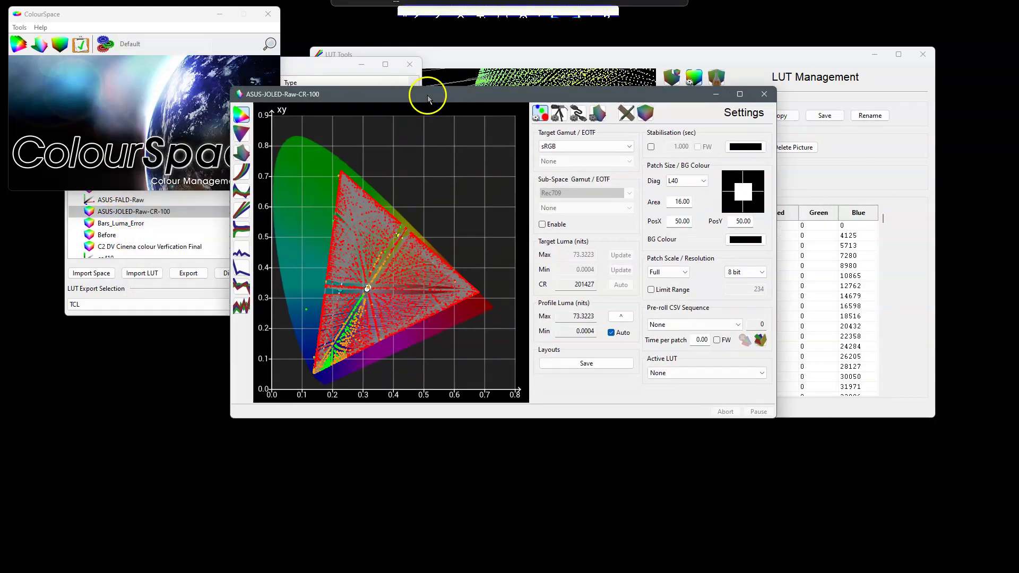
- Inspect the profile's volumetric graph up close and check the target and actual data of the point with RGB 202,185,118
click(241, 153)
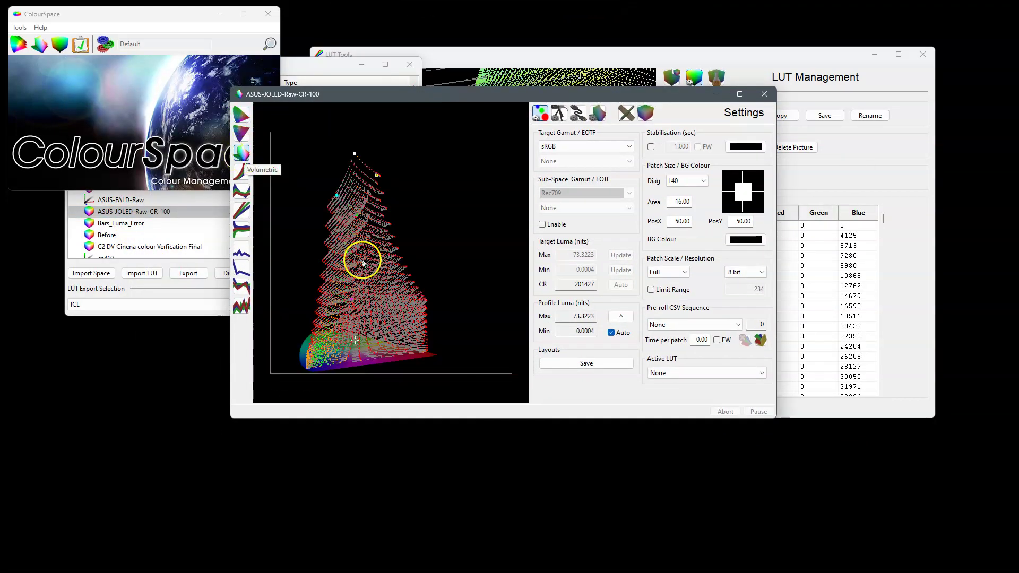
drag(389, 270, 352, 224)
scroll(407, 295, up, 8)
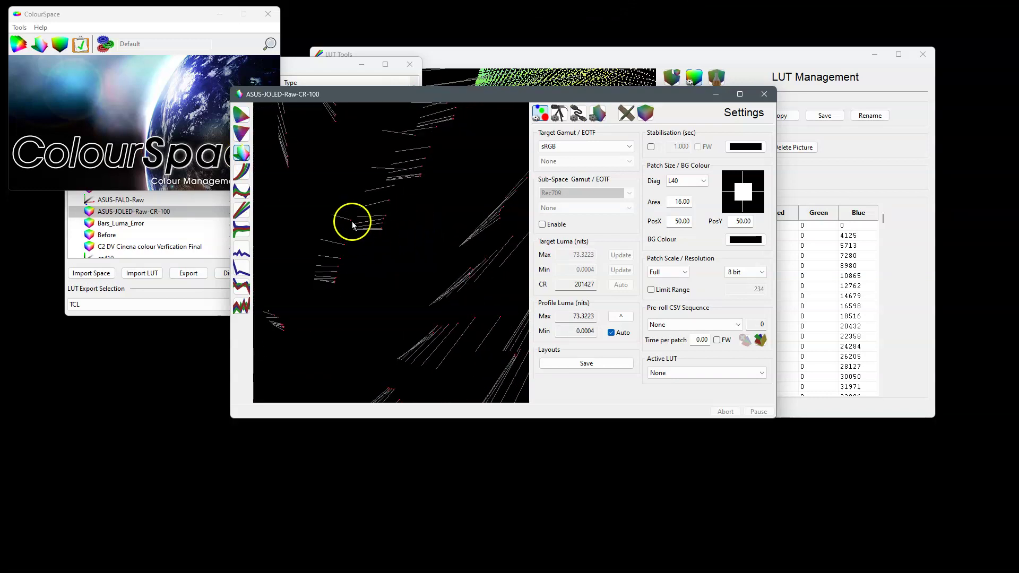
double_click(351, 222)
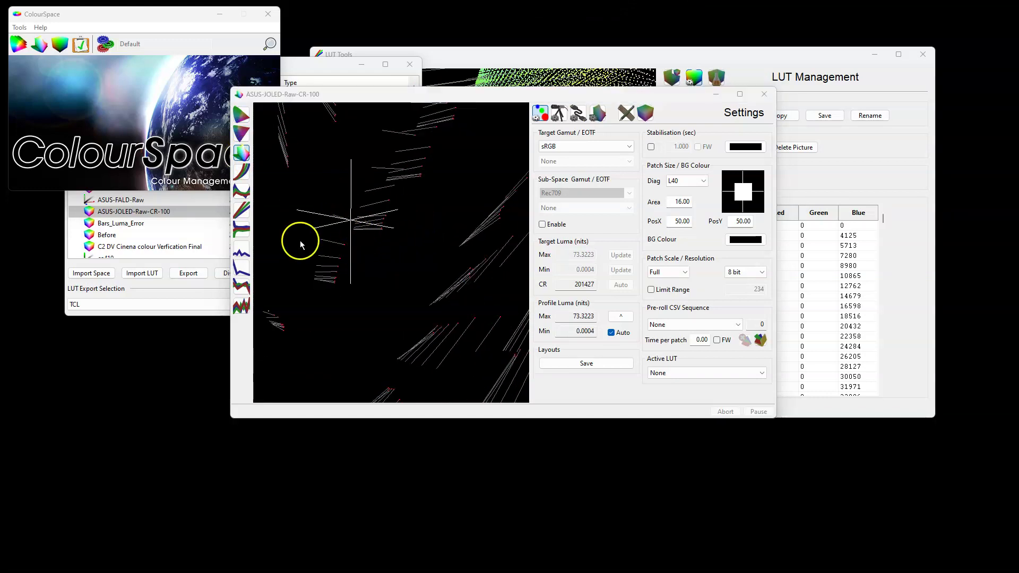
drag(461, 270, 292, 316)
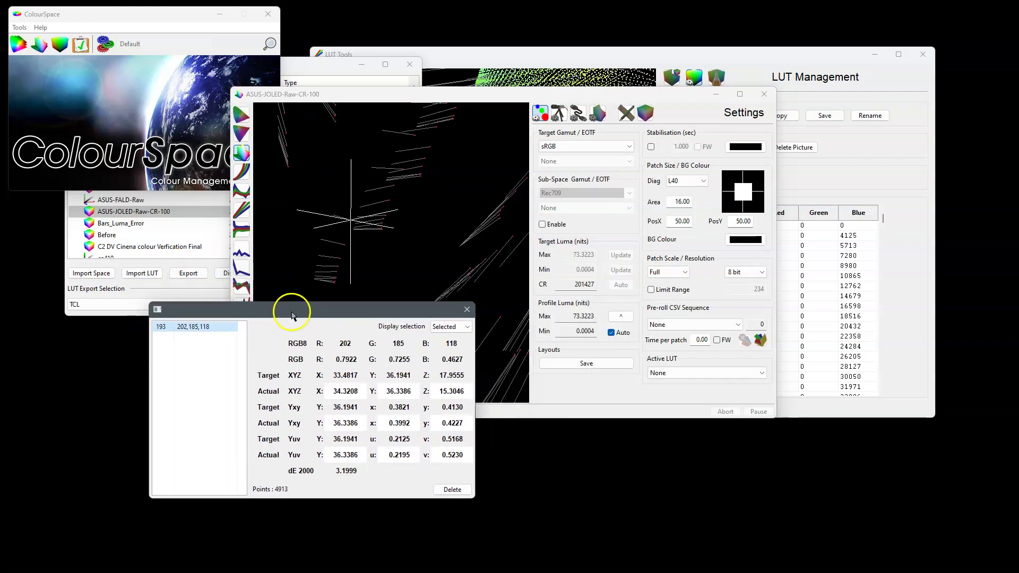
click(467, 309)
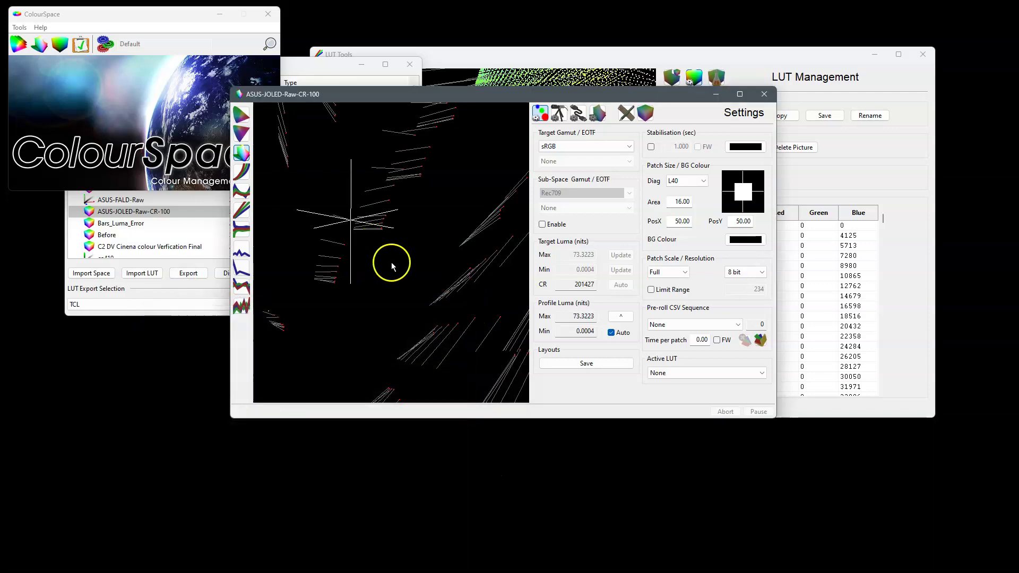
drag(393, 262, 373, 241)
scroll(388, 300, down, 8)
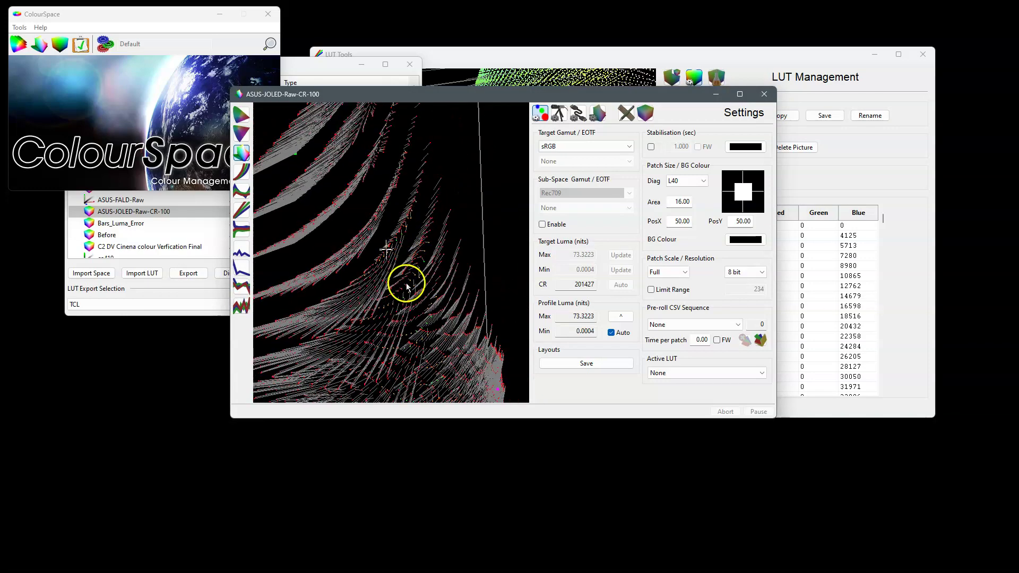
- View the profile's CIE xy chart and EOTF graph, and close the profile window
click(240, 115)
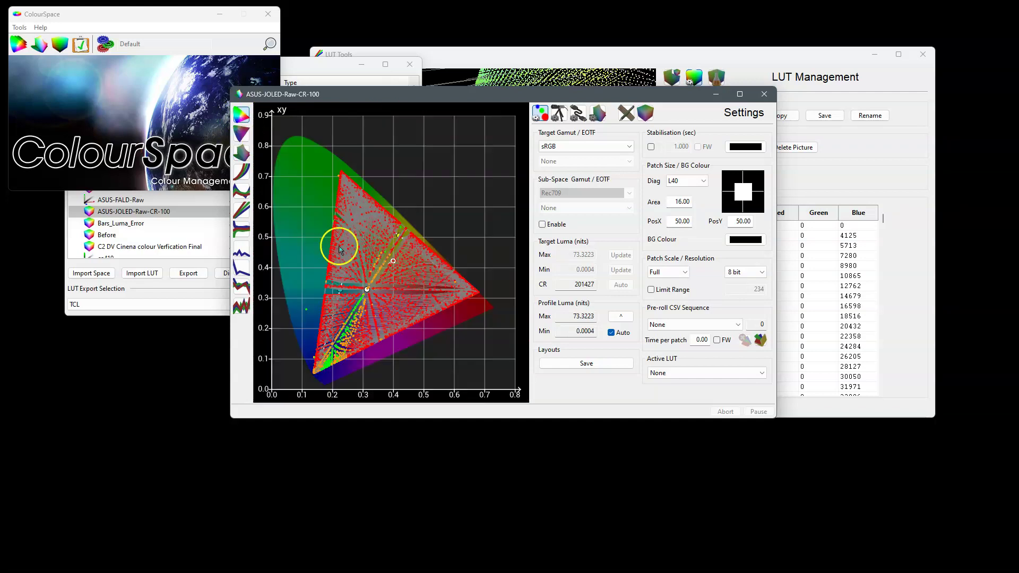
click(242, 171)
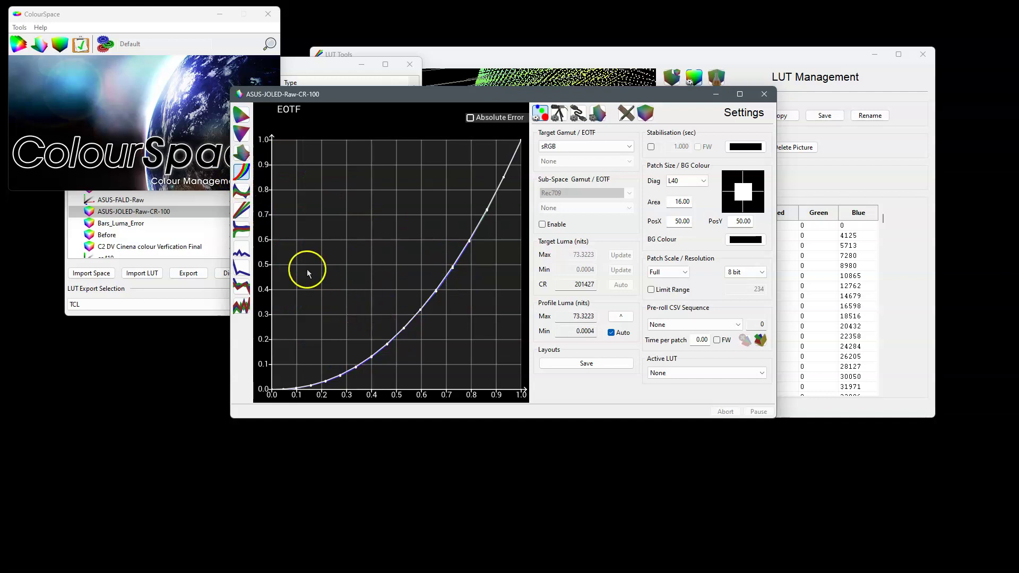
drag(486, 99, 409, 184)
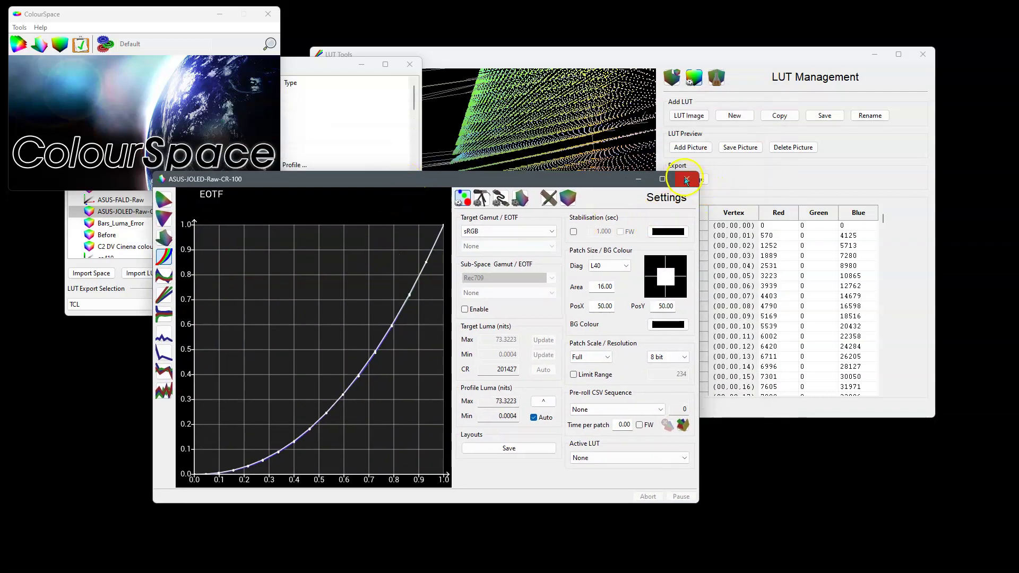
click(686, 180)
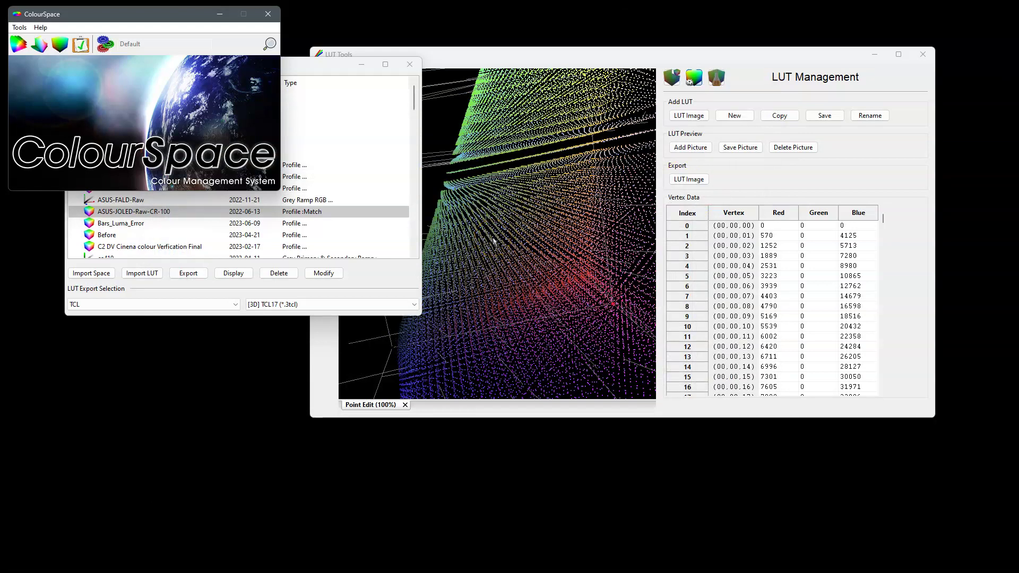